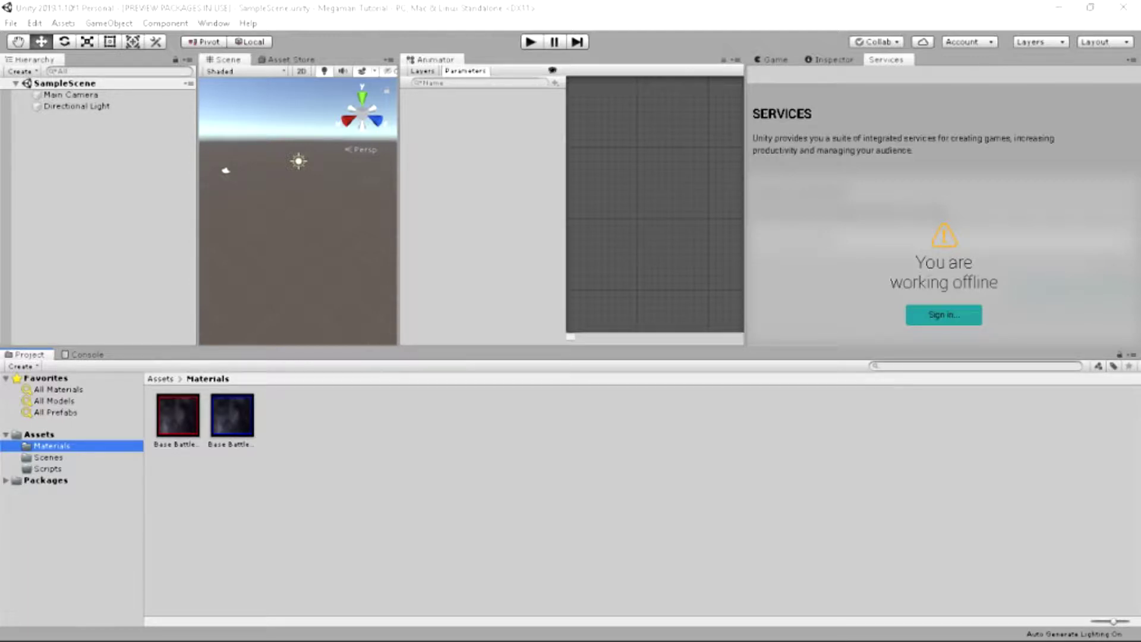
Step: Create an Animations folder inside Assets and widen the Scene view
{"action": "left_click", "coordinate": [39, 435]}
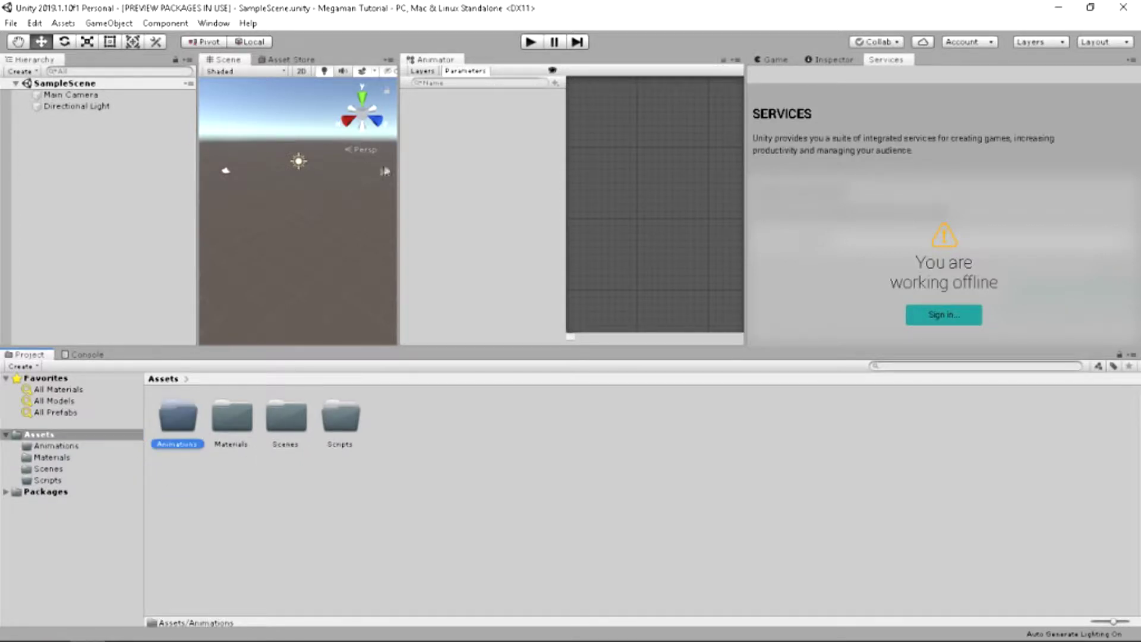
{"action": "left_click_drag", "start_coordinate": [398, 168], "coordinate": [704, 181]}
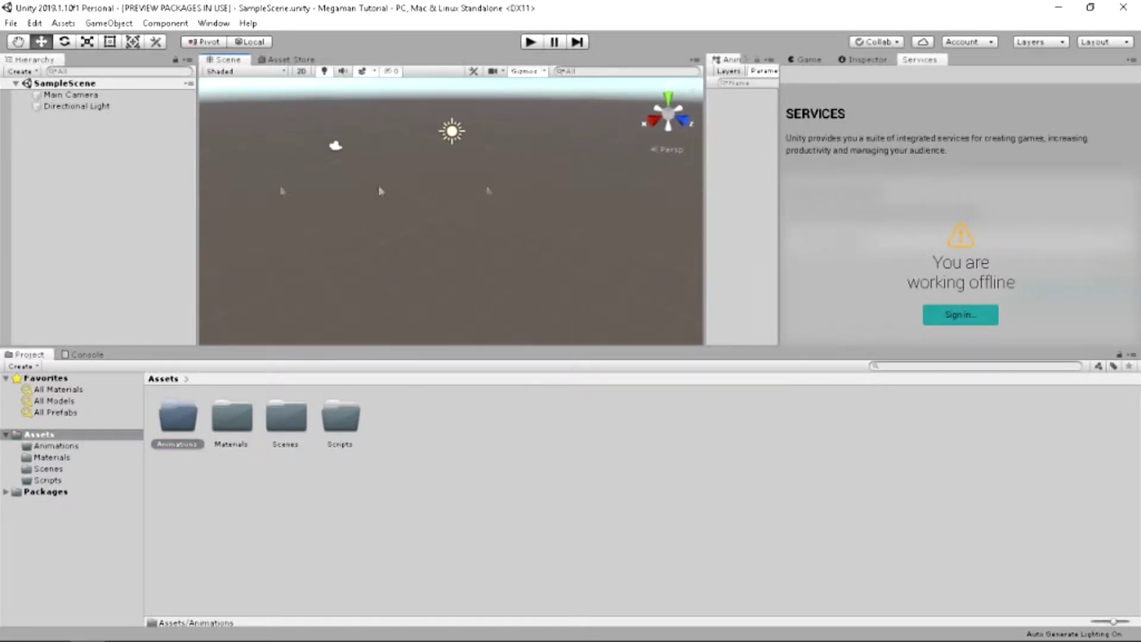
Step: Add a 3D cube to SampleScene
{"action": "right_click", "coordinate": [65, 149]}
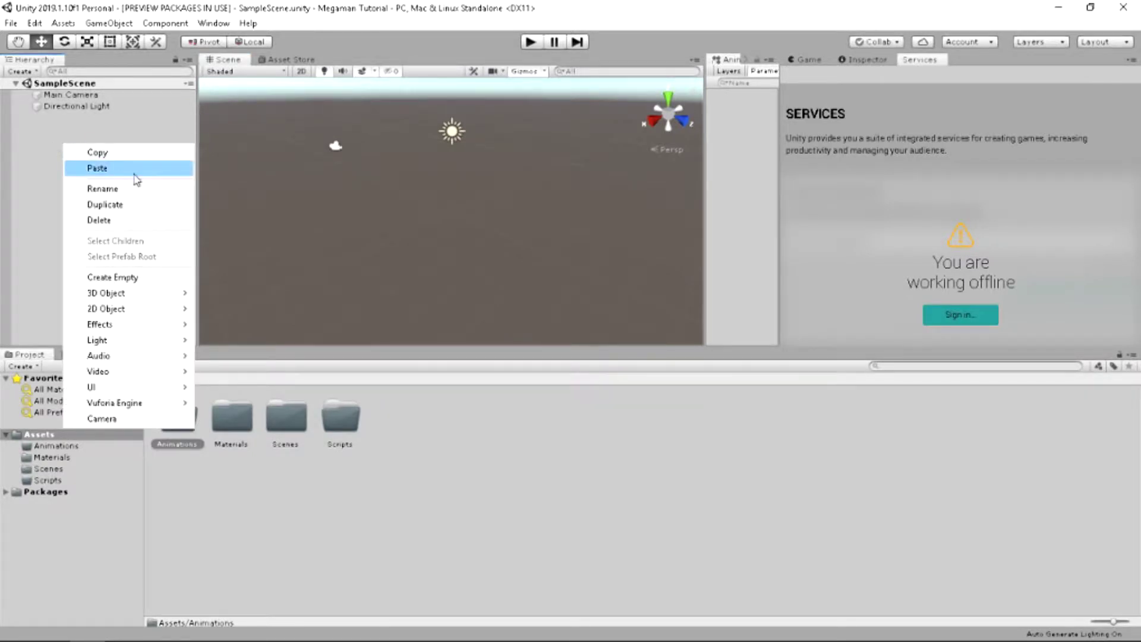
{"action": "left_click", "coordinate": [220, 293]}
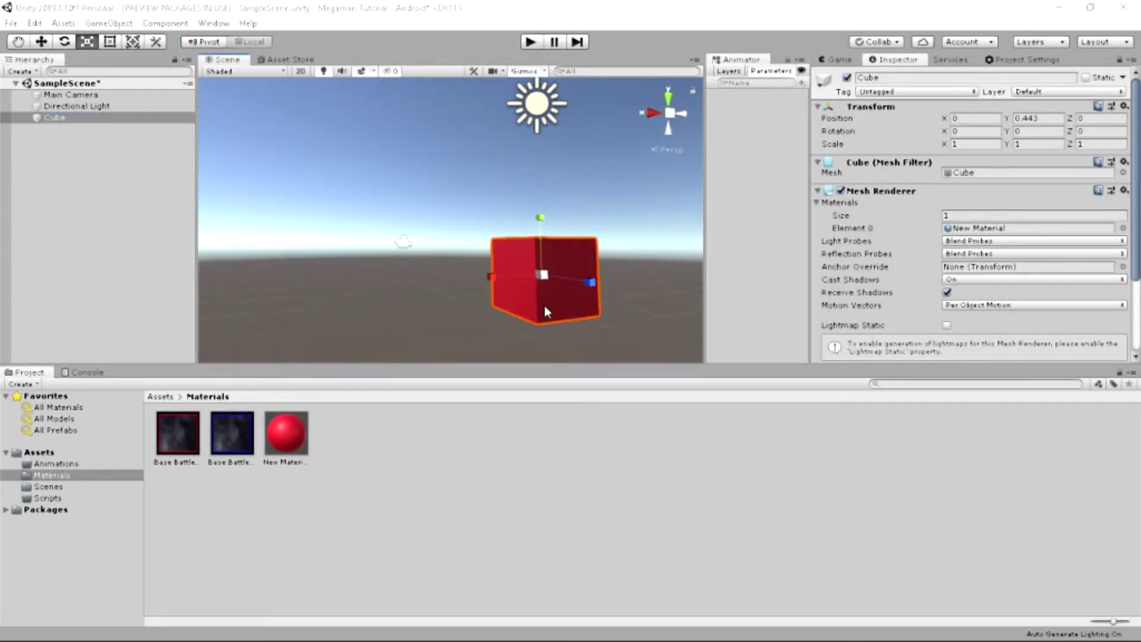
{"action": "scroll", "coordinate": [497, 300], "scroll_direction": "down", "scroll_amount": 3}
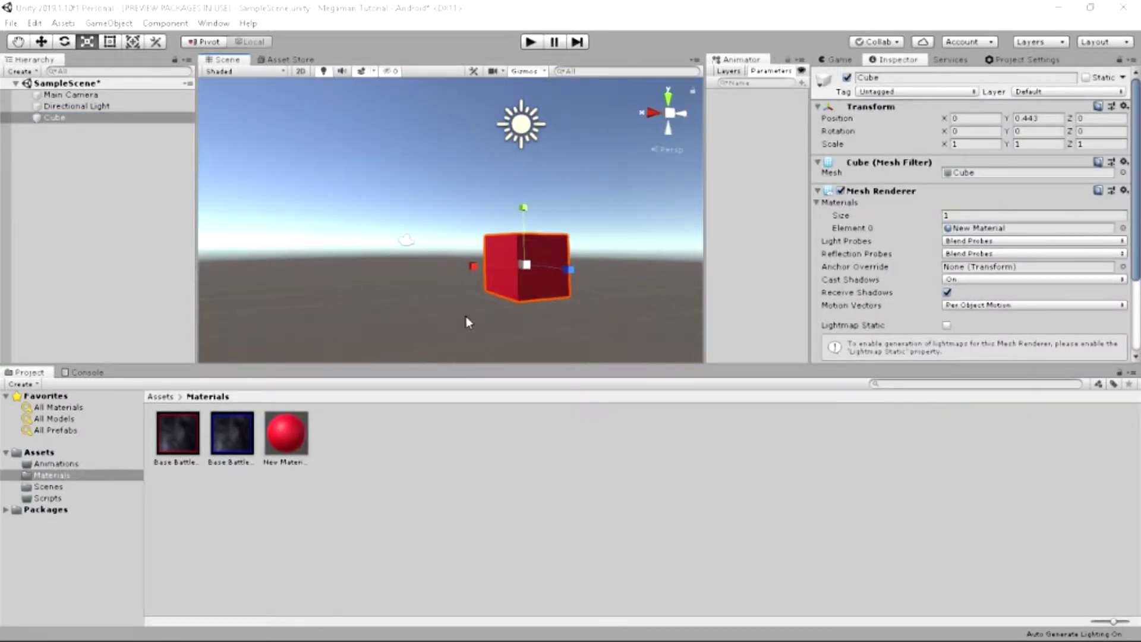
{"action": "right_click_drag", "start_coordinate": [466, 316], "coordinate": [471, 327]}
{"action": "left_click_drag", "start_coordinate": [471, 327], "coordinate": [444, 333], "text": "alt"}
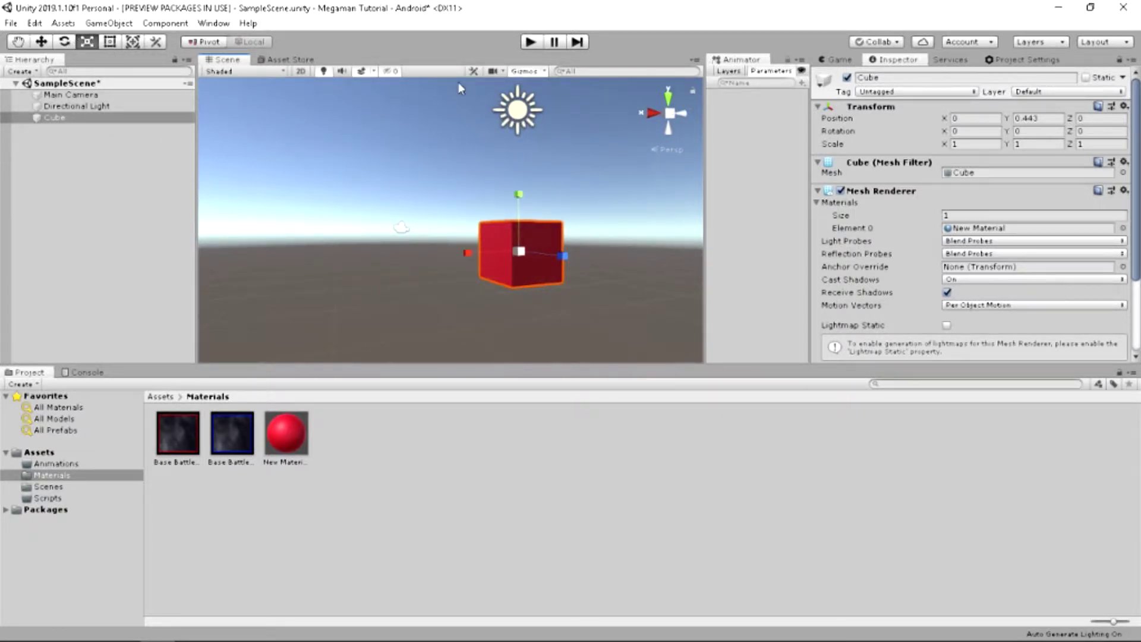
Step: Add a plane to the scene and set its position to X 0, Y 0, Z 0
{"action": "right_click", "coordinate": [108, 206]}
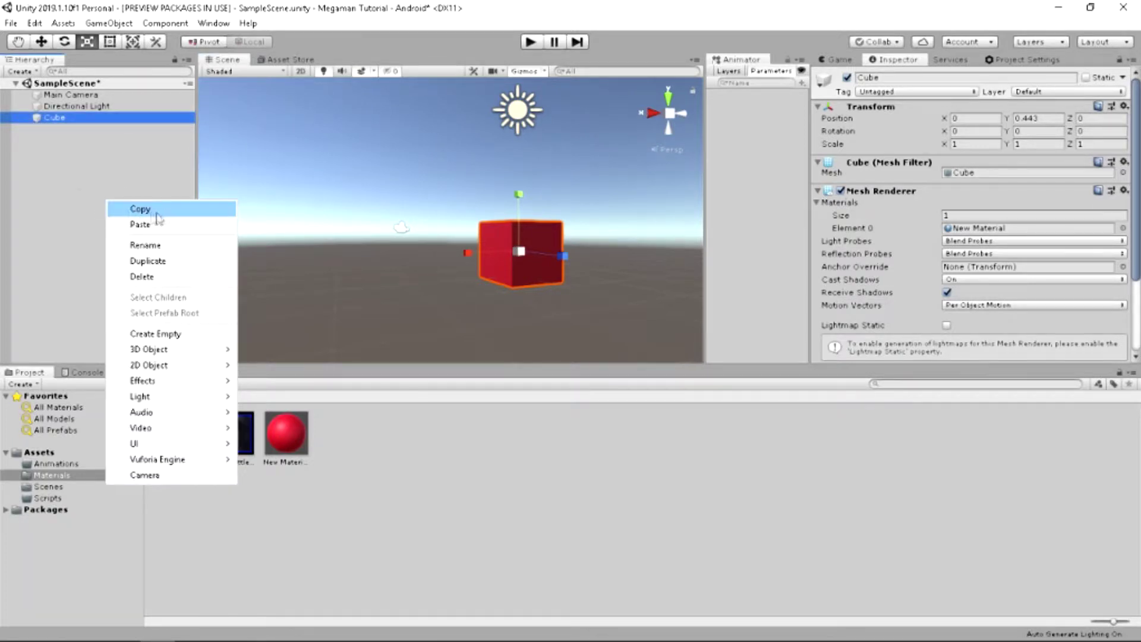
{"action": "left_click", "coordinate": [70, 171]}
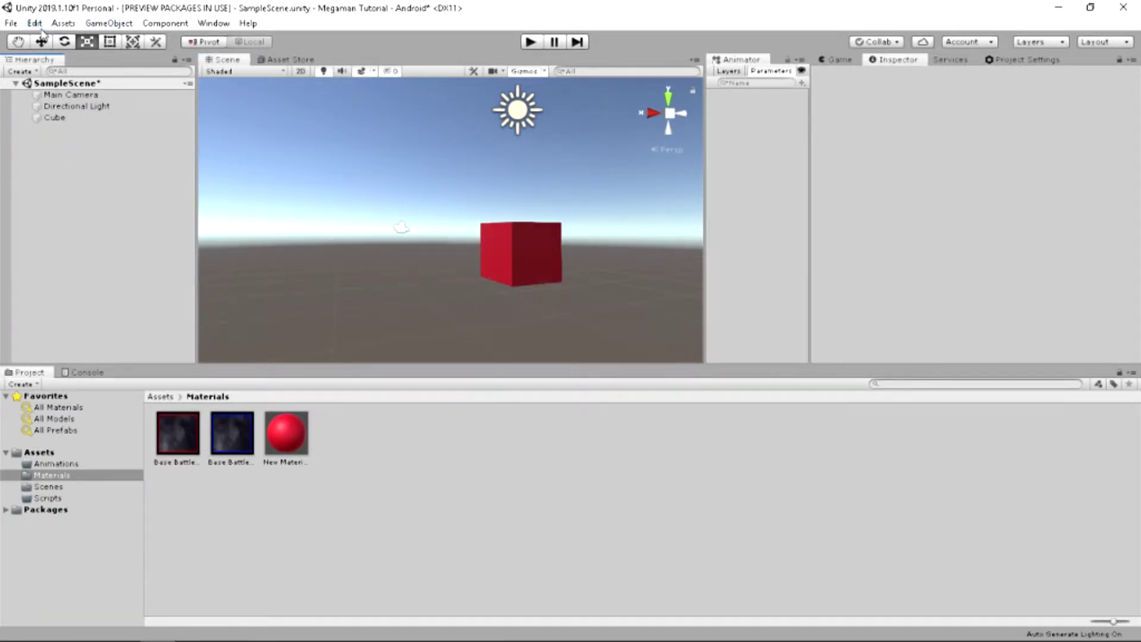
{"action": "left_click", "coordinate": [67, 27]}
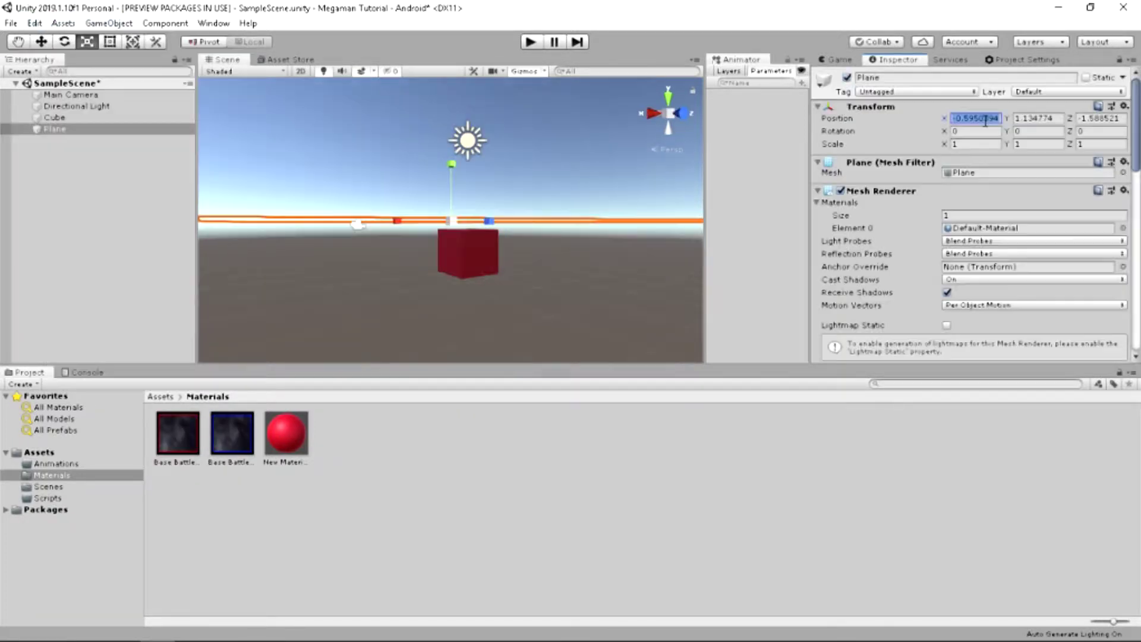
{"action": "type", "text": "0"}
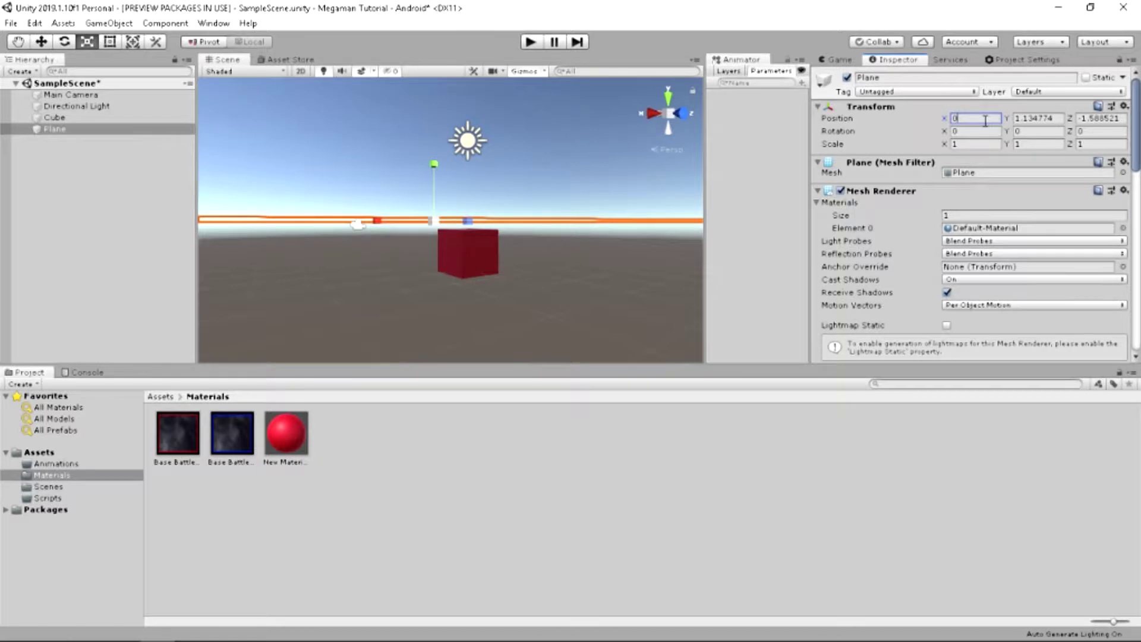
{"action": "left_click", "coordinate": [1056, 118]}
{"action": "type", "text": "0"}
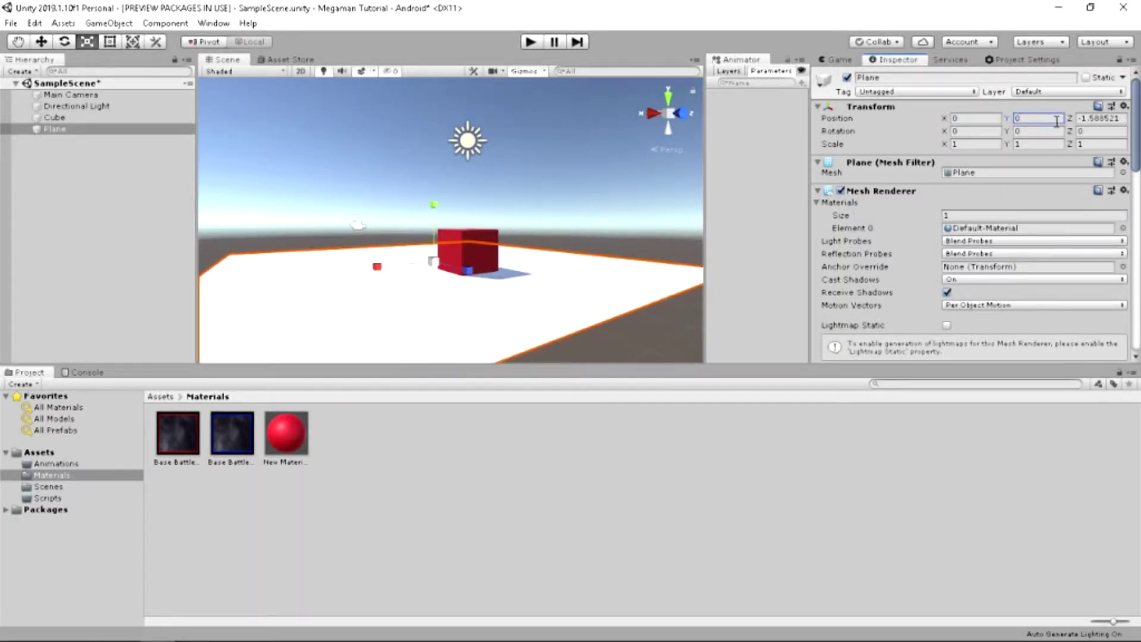
{"action": "left_click", "coordinate": [1097, 119]}
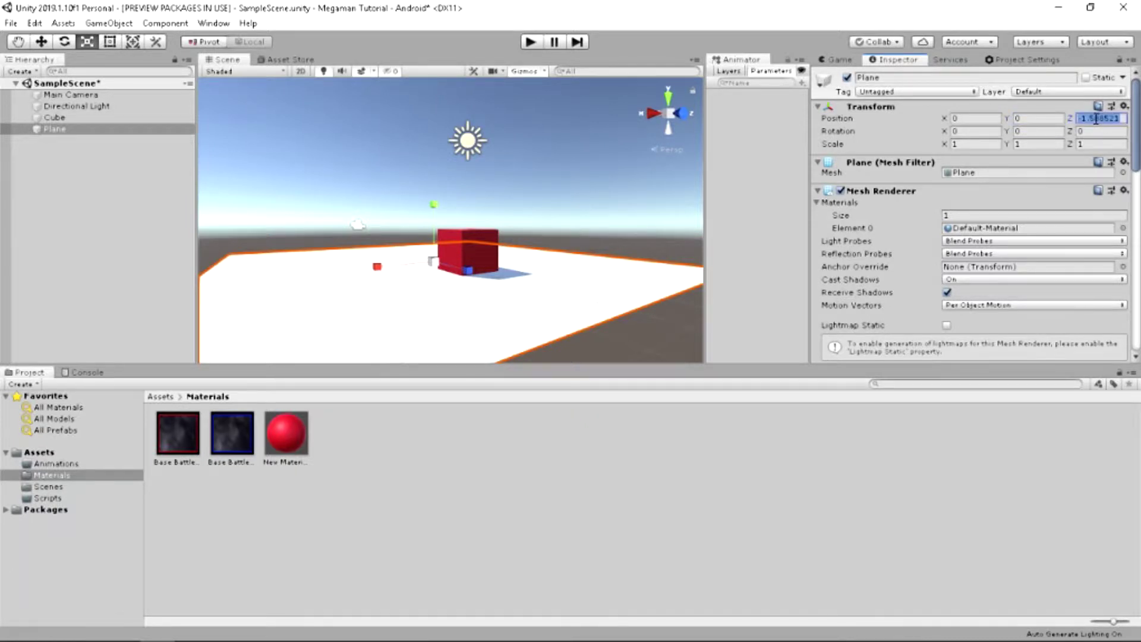
{"action": "type", "text": "0"}
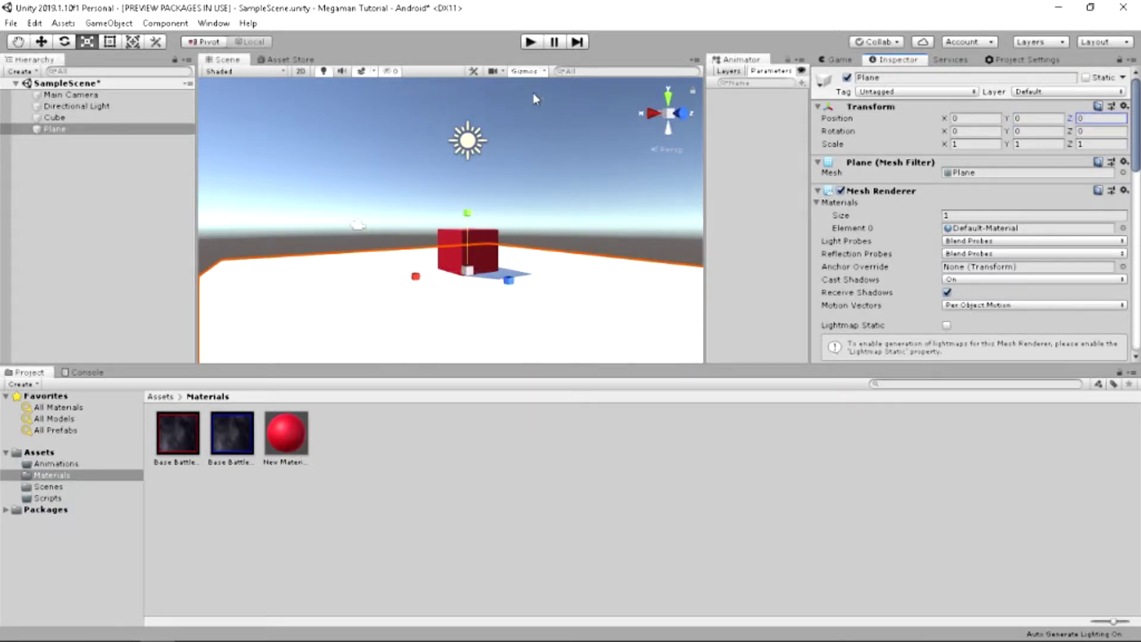
Step: Examine the plane and the red cube from several angles and distances
{"action": "mouse_move", "coordinate": [352, 225]}
{"action": "middle_mouse_down"}
{"action": "mouse_move", "coordinate": [380, 222]}
{"action": "mouse_move", "coordinate": [426, 176]}
{"action": "mouse_move", "coordinate": [390, 146]}
{"action": "mouse_move", "coordinate": [369, 225]}
{"action": "middle_mouse_up"}
{"action": "left_click_drag", "start_coordinate": [368, 225], "coordinate": [377, 269], "text": "alt"}
{"action": "left_click_drag", "start_coordinate": [550, 234], "coordinate": [400, 289], "text": "alt"}
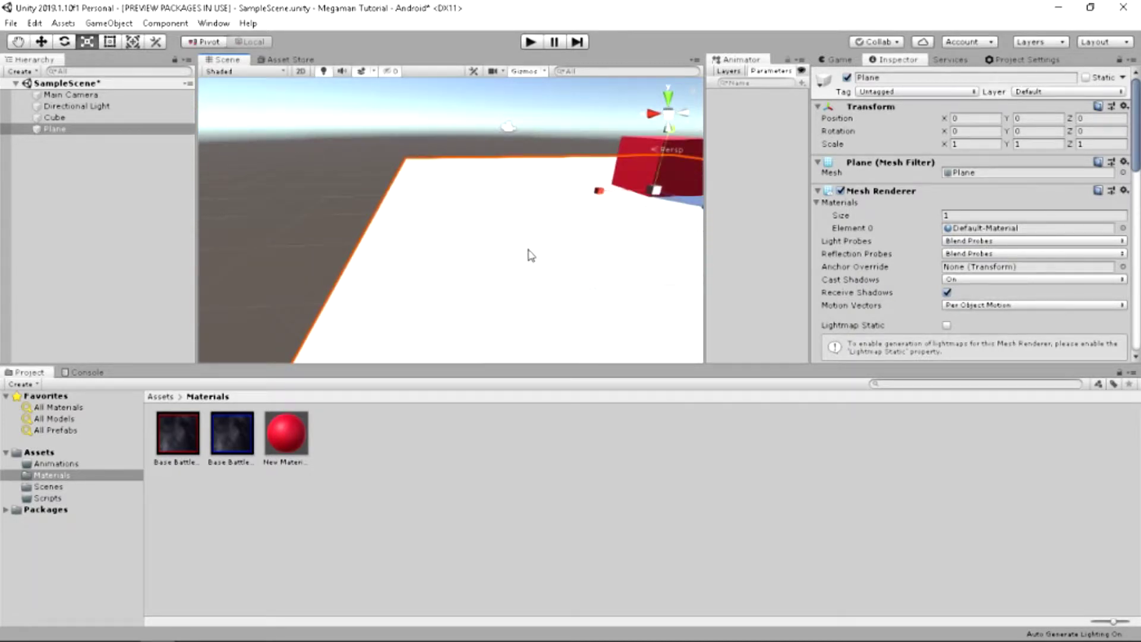
{"action": "middle_click_drag", "start_coordinate": [529, 250], "coordinate": [395, 214]}
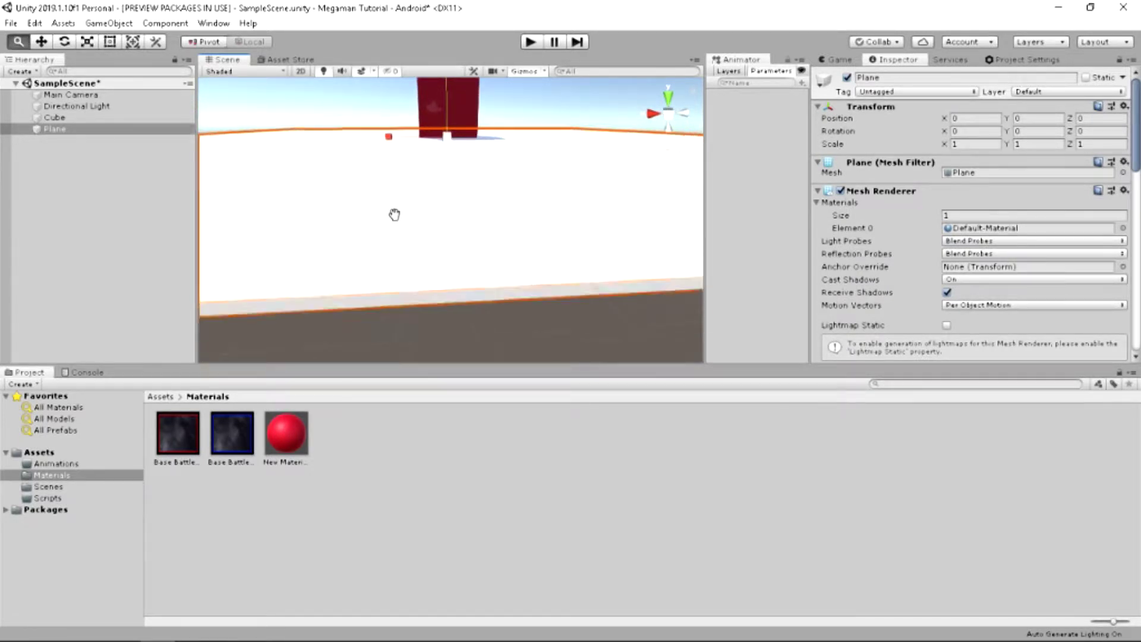
{"action": "right_click_drag", "start_coordinate": [394, 215], "coordinate": [397, 230], "text": "alt"}
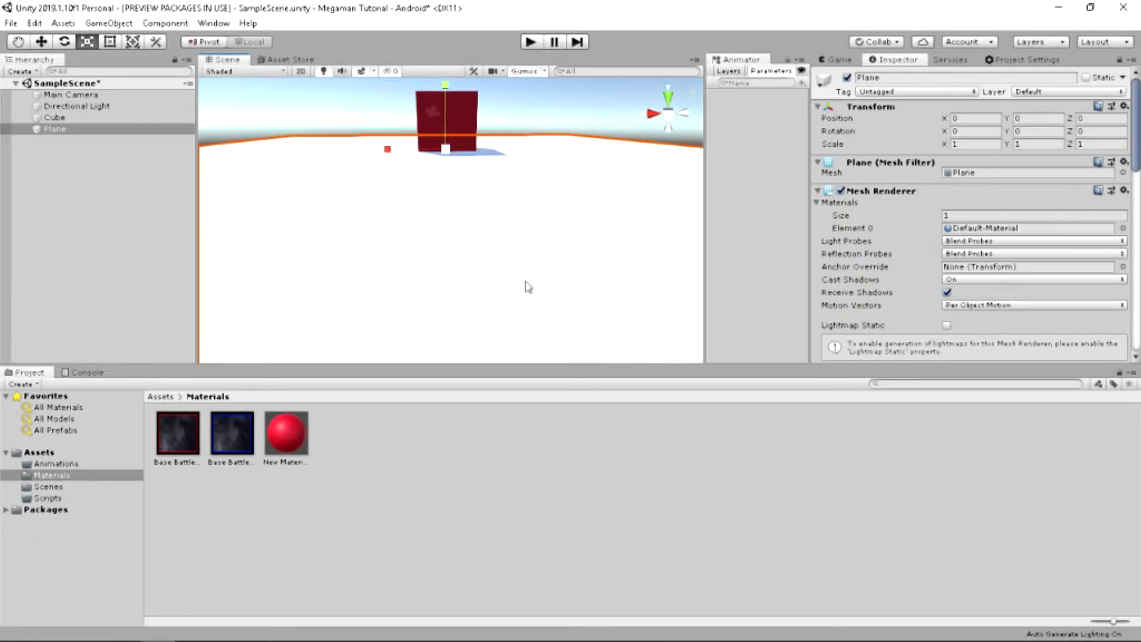
{"action": "right_click_drag", "start_coordinate": [528, 287], "coordinate": [470, 341], "text": "alt"}
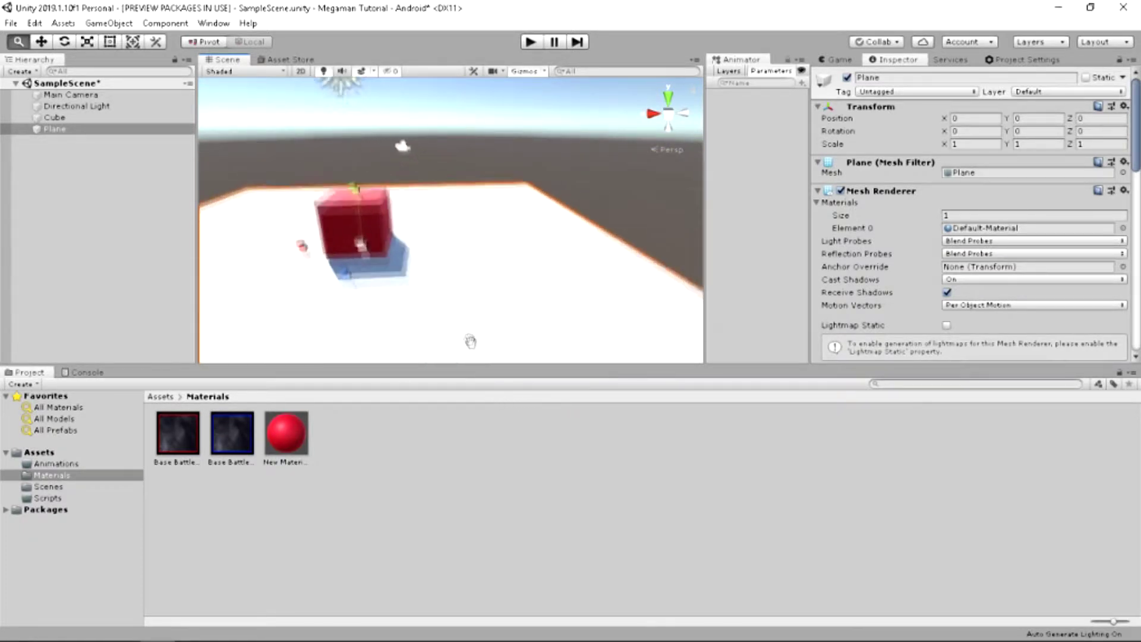
{"action": "middle_click_drag", "start_coordinate": [470, 341], "coordinate": [476, 369]}
{"action": "middle_click_drag", "start_coordinate": [417, 267], "coordinate": [463, 211]}
{"action": "right_click_drag", "start_coordinate": [386, 236], "coordinate": [530, 237]}
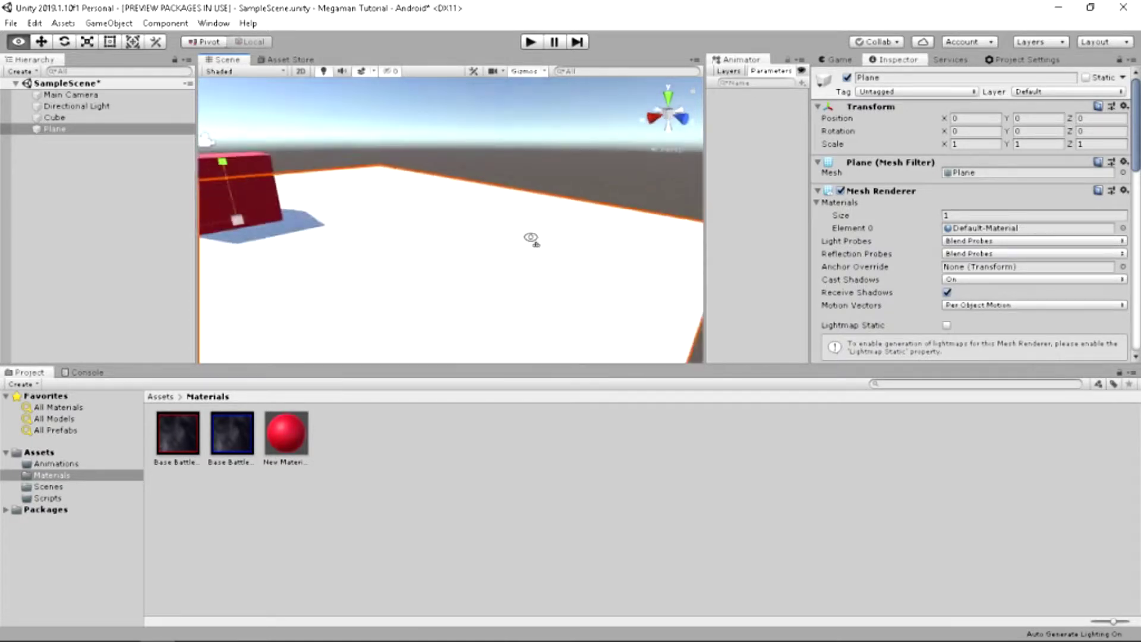
{"action": "left_click_drag", "start_coordinate": [530, 238], "coordinate": [285, 241], "text": "alt"}
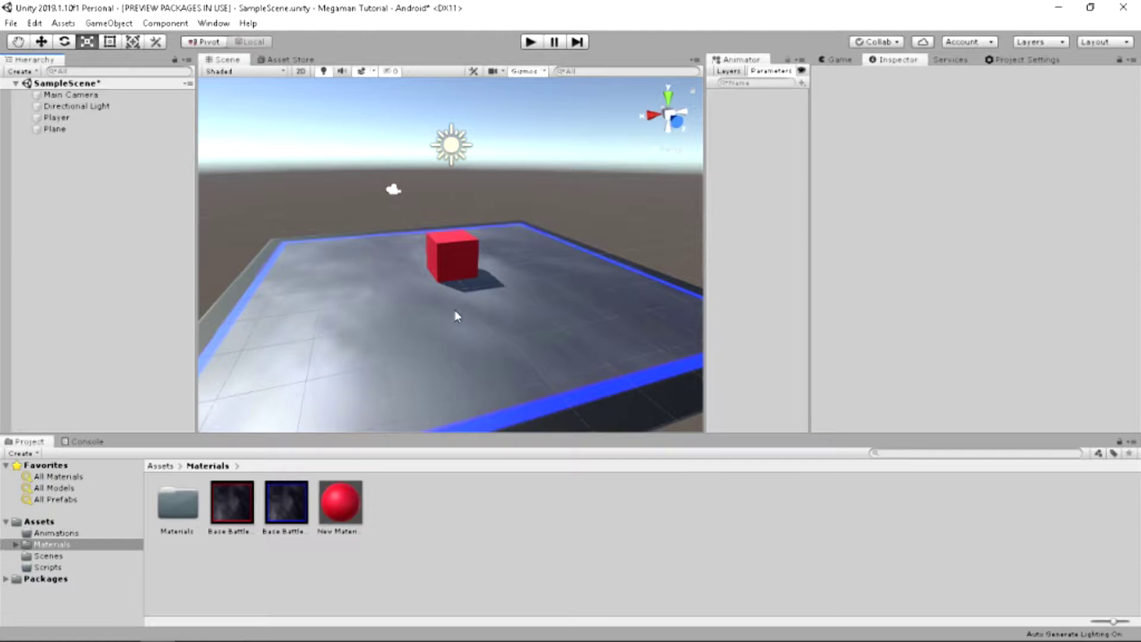
Step: Add a second cube and move it beside the red Player cube, to about X -1.39
{"action": "scroll", "coordinate": [451, 312], "scroll_direction": "down", "scroll_amount": 1}
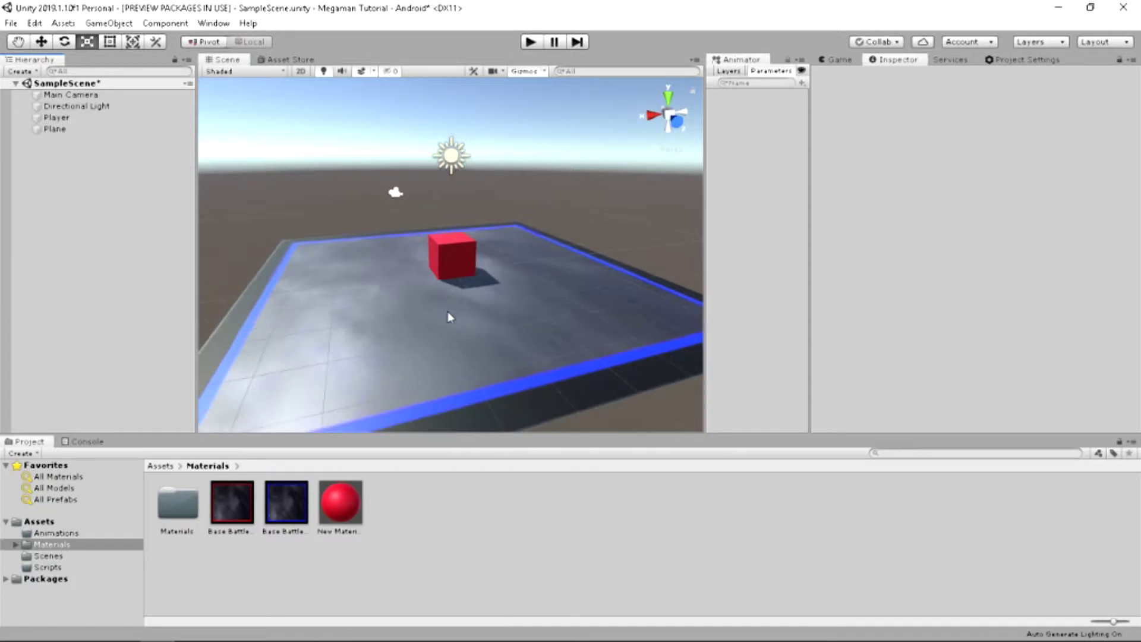
{"action": "right_click", "coordinate": [51, 172]}
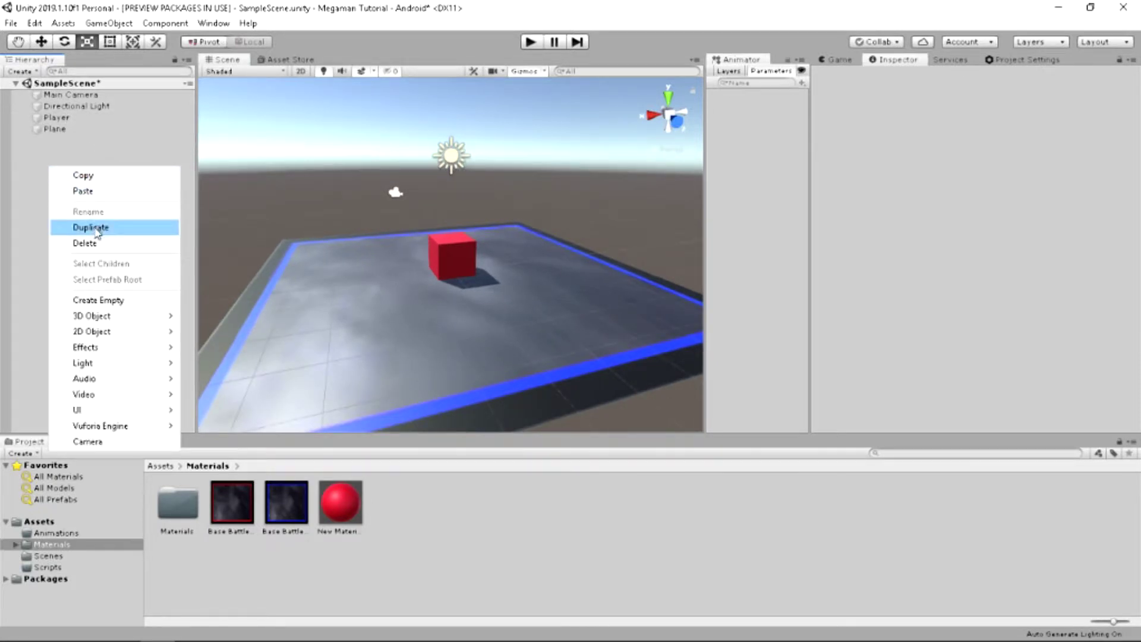
{"action": "mouse_move", "coordinate": [89, 316]}
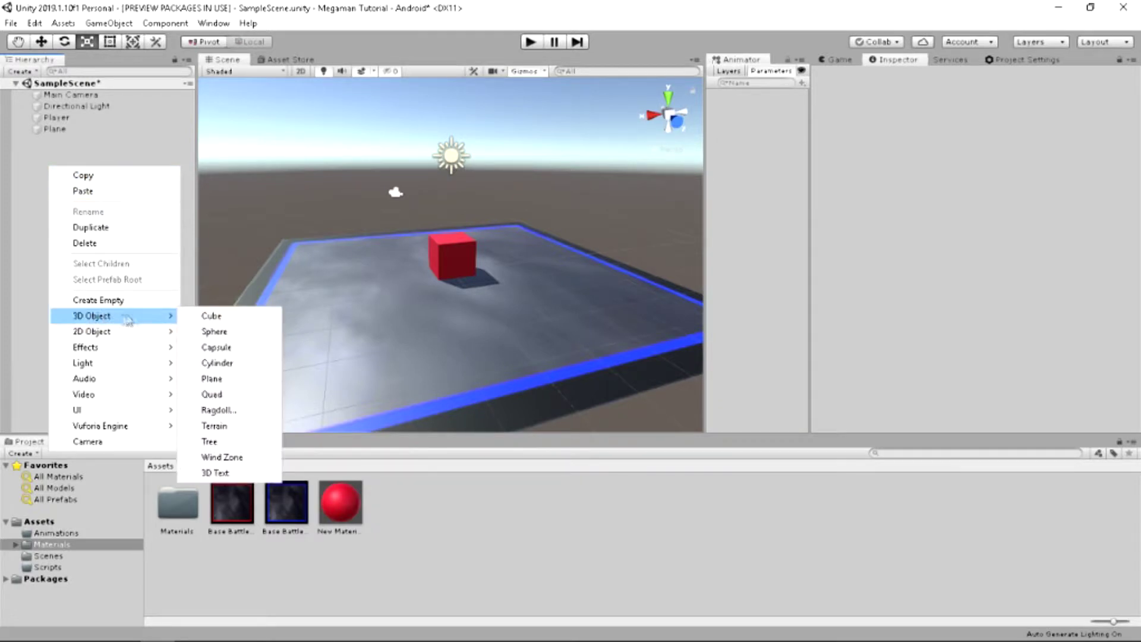
{"action": "left_click", "coordinate": [208, 313]}
{"action": "left_click", "coordinate": [42, 43]}
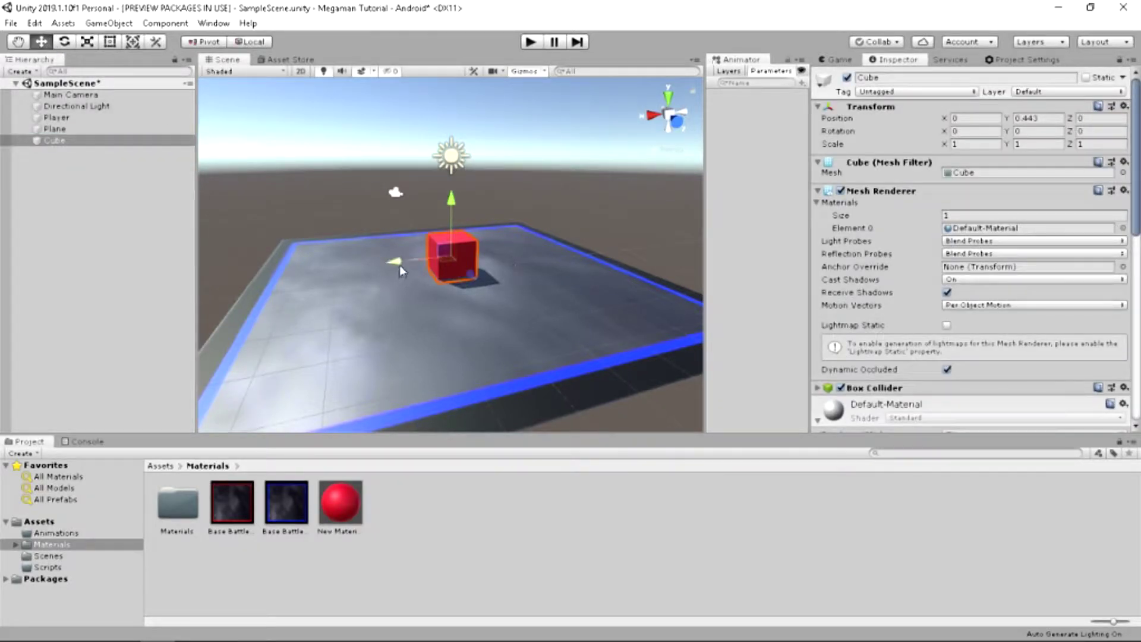
{"action": "left_click_drag", "start_coordinate": [399, 265], "coordinate": [442, 262]}
Step: Set the new white cube's position to X 0, Y 0, Z 0
{"action": "left_click", "coordinate": [983, 119]}
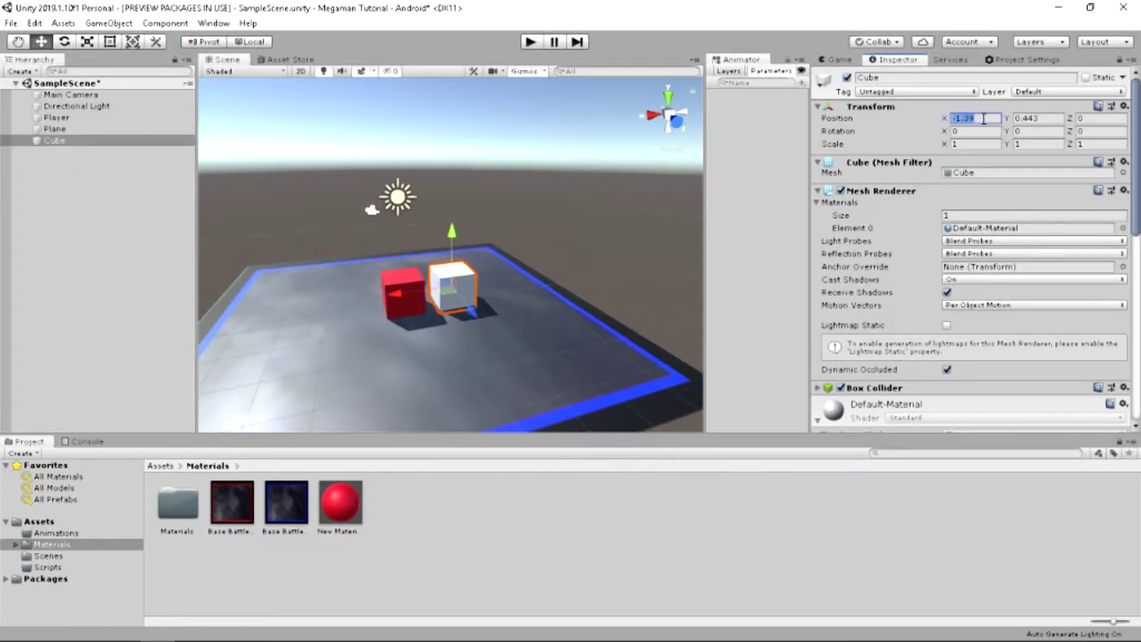
{"action": "type", "text": "0"}
{"action": "left_click", "coordinate": [1037, 118]}
{"action": "type", "text": "0"}
{"action": "key", "text": "Tab"}
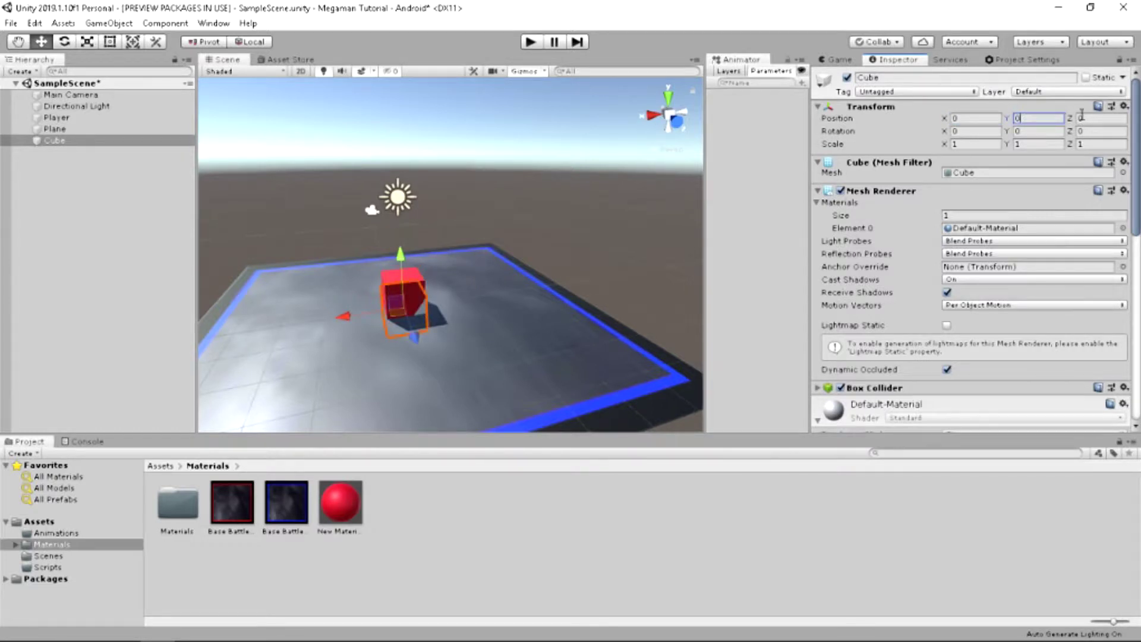
{"action": "type", "text": "0"}
Step: Move the red Player cube along the X axis clear of the white cube, and reselect the white cube
{"action": "right_click_drag", "start_coordinate": [373, 384], "coordinate": [445, 331]}
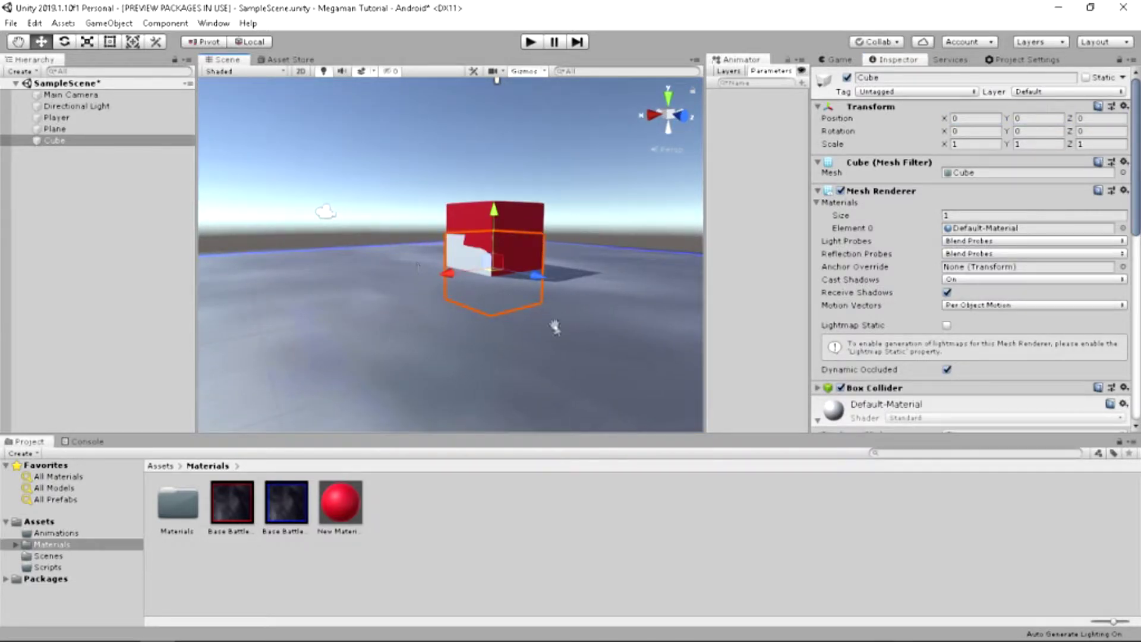
{"action": "left_click_drag", "start_coordinate": [554, 326], "coordinate": [442, 243], "text": "alt"}
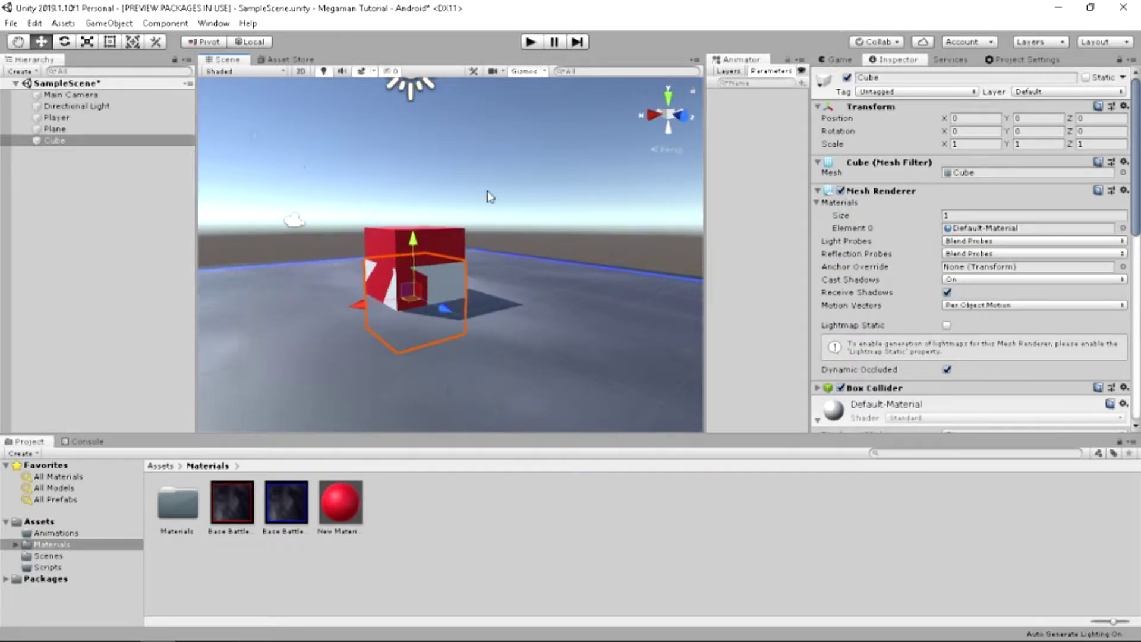
{"action": "left_click", "coordinate": [455, 240]}
{"action": "left_click_drag", "start_coordinate": [360, 276], "coordinate": [466, 276]}
{"action": "left_click", "coordinate": [410, 285]}
{"action": "left_click_drag", "start_coordinate": [330, 355], "coordinate": [366, 344], "text": "alt"}
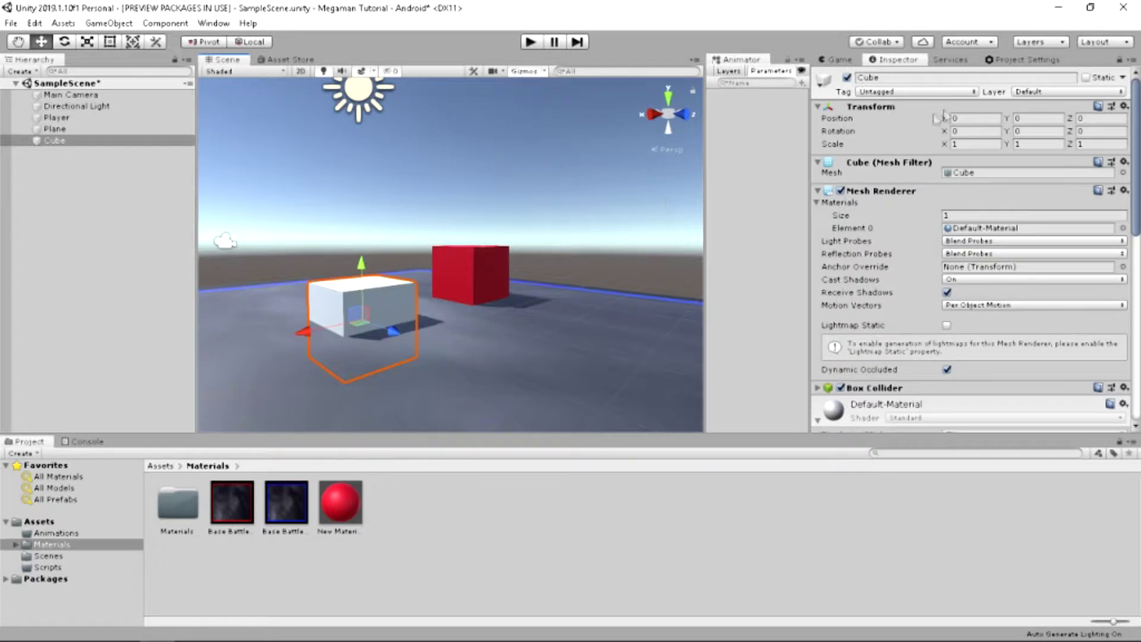
Step: Set the white cube's Y position to -0.5 so its top sits at floor level
{"action": "left_click", "coordinate": [1023, 118]}
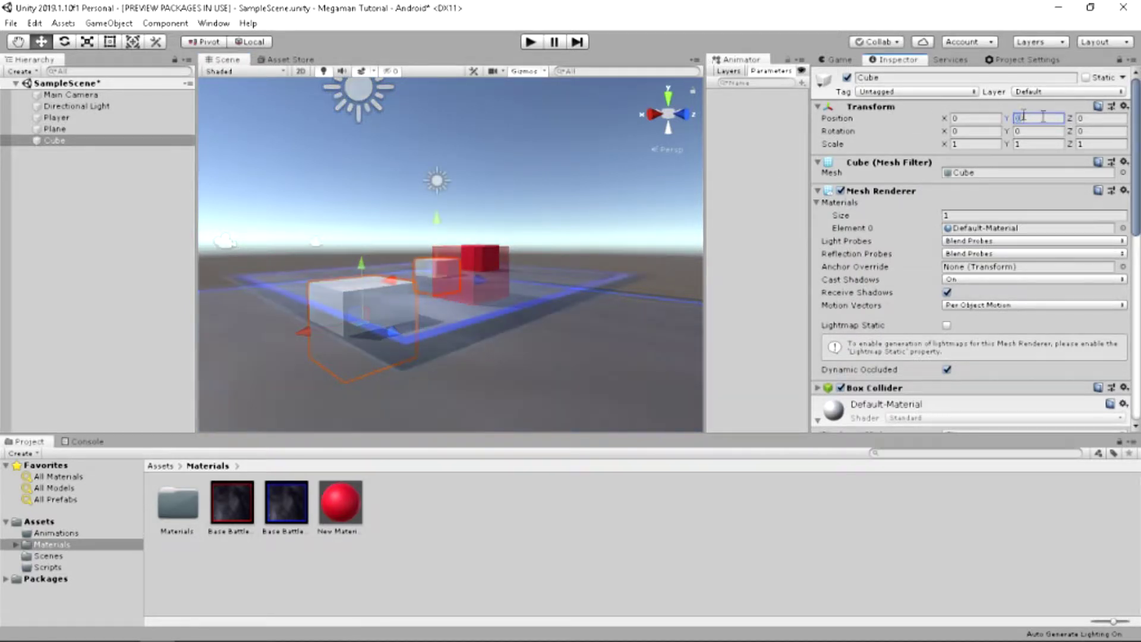
{"action": "type", "text": "-0.5"}
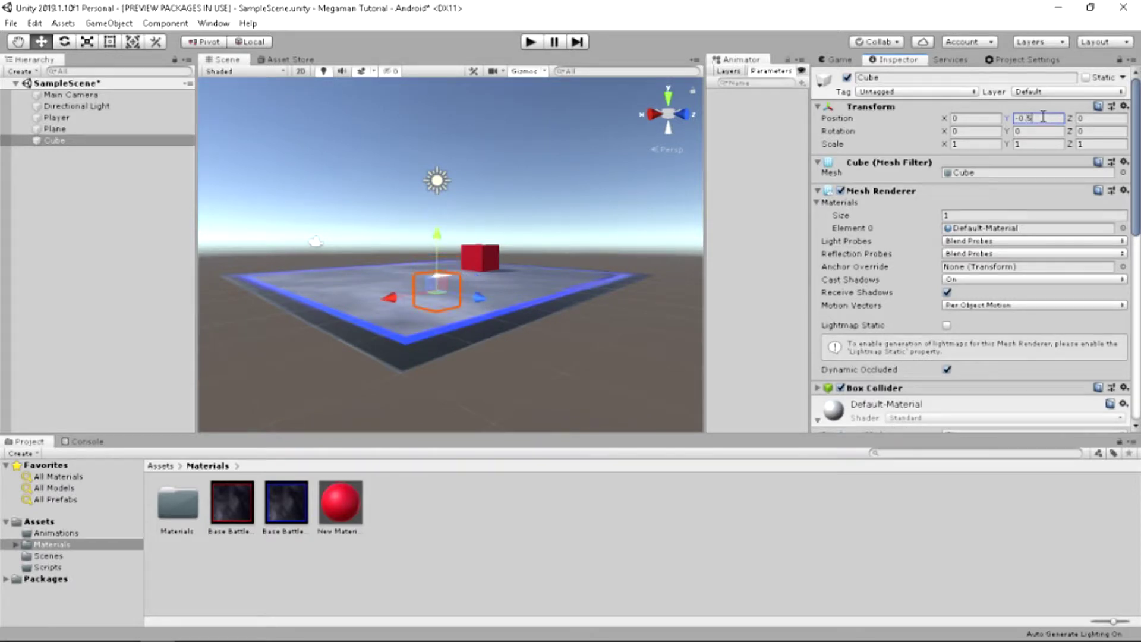
{"action": "scroll", "coordinate": [444, 351], "scroll_direction": "up", "scroll_amount": 5}
{"action": "scroll", "coordinate": [444, 350], "scroll_direction": "up", "scroll_amount": 1}
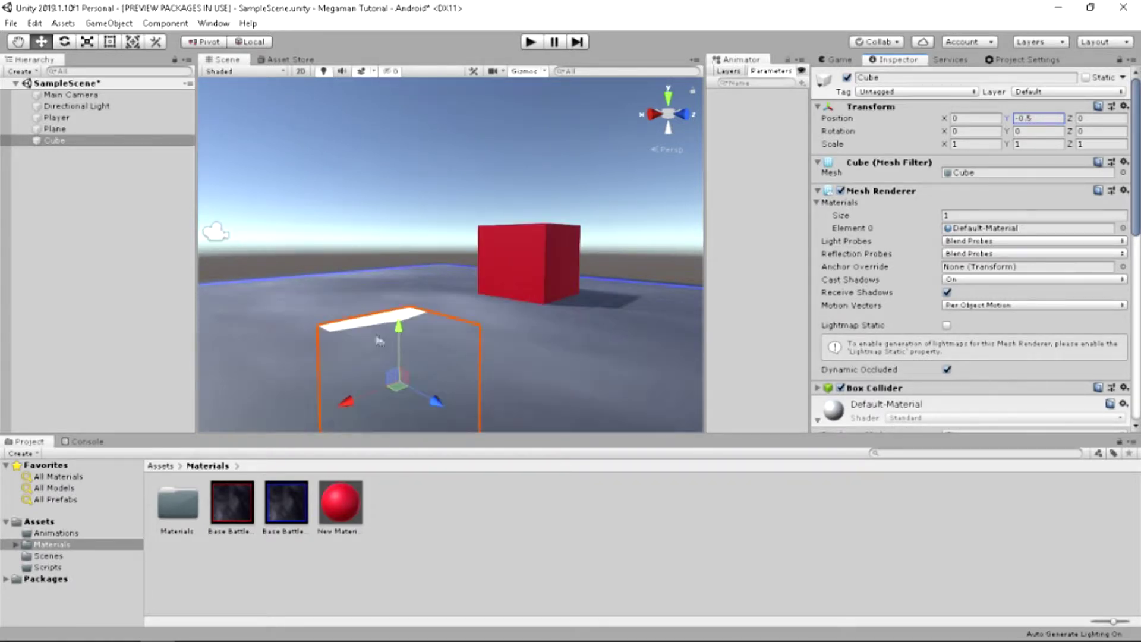
Step: Select the plane, review its Mesh Collider settings, and deactivate the plane object
{"action": "middle_click_drag", "start_coordinate": [341, 378], "coordinate": [338, 312]}
{"action": "right_click_drag", "start_coordinate": [473, 303], "coordinate": [349, 316]}
{"action": "middle_click_drag", "start_coordinate": [625, 259], "coordinate": [491, 280]}
{"action": "right_click_drag", "start_coordinate": [505, 291], "coordinate": [473, 289]}
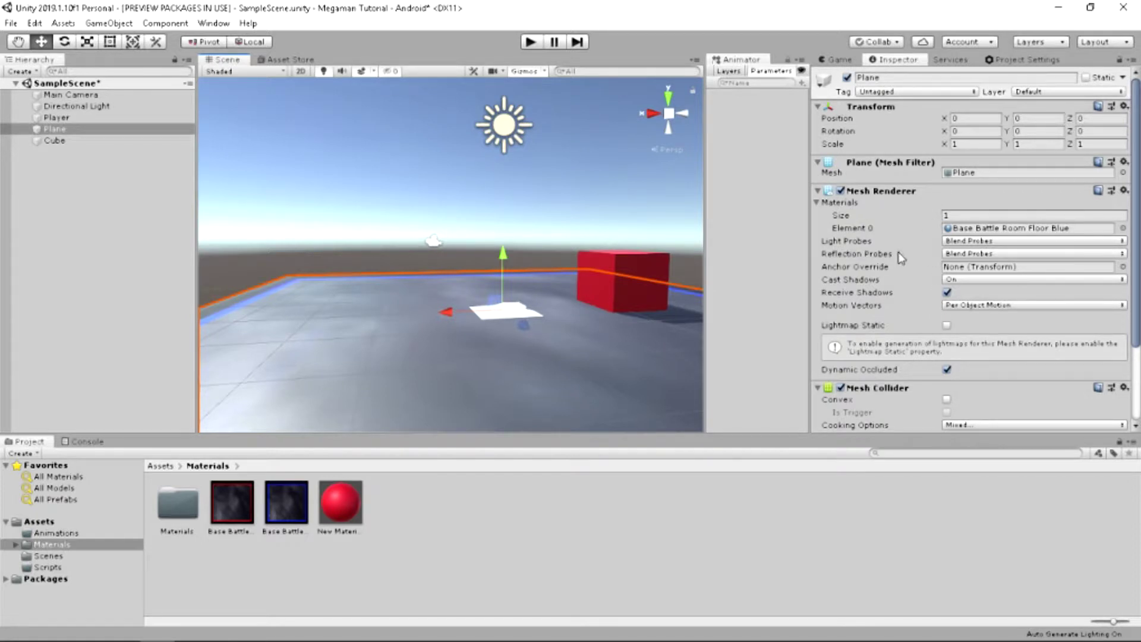
{"action": "scroll", "coordinate": [904, 264], "scroll_direction": "down", "scroll_amount": 3}
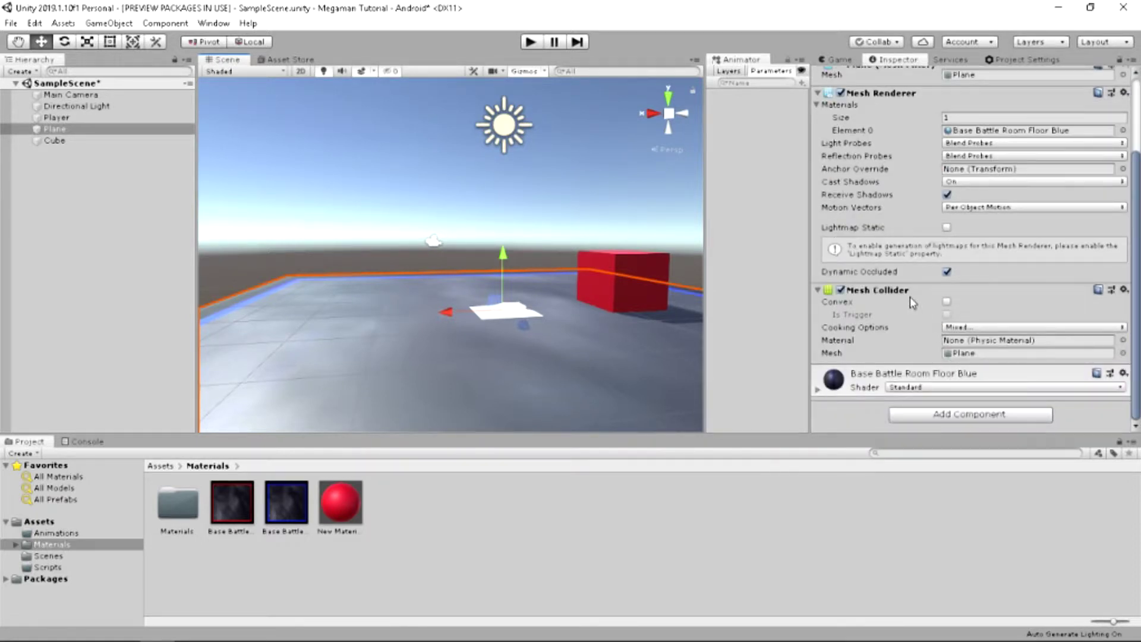
{"action": "scroll", "coordinate": [909, 286], "scroll_direction": "up", "scroll_amount": 3}
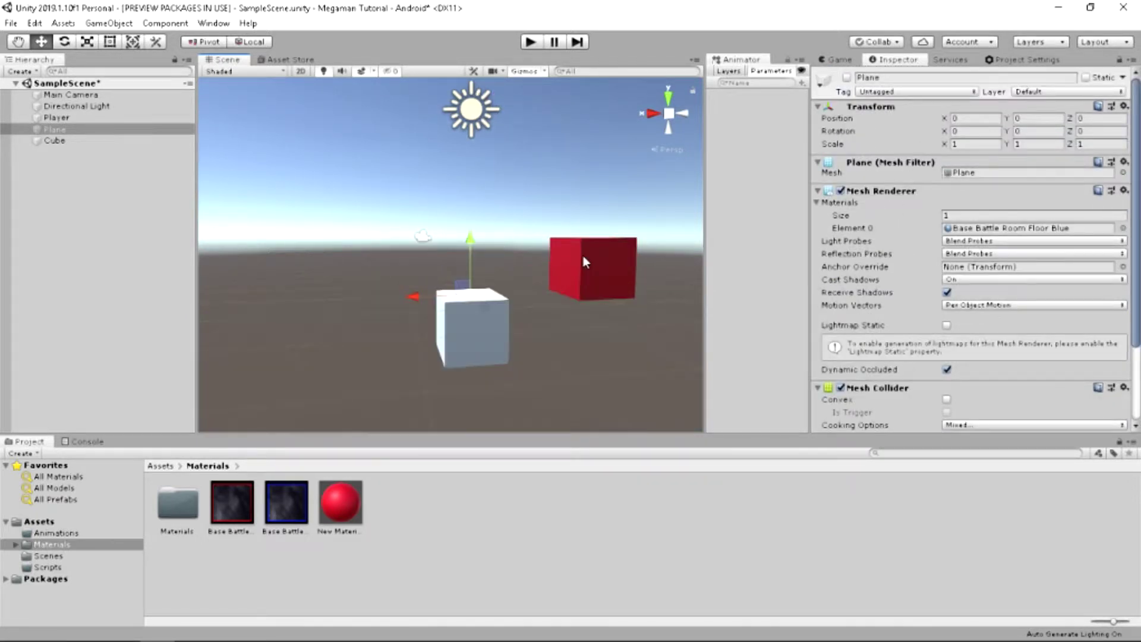
Step: Move the red Player cube along the X axis to about -0.02, directly above the white cube
{"action": "left_click", "coordinate": [583, 255]}
{"action": "left_click_drag", "start_coordinate": [538, 268], "coordinate": [431, 270]}
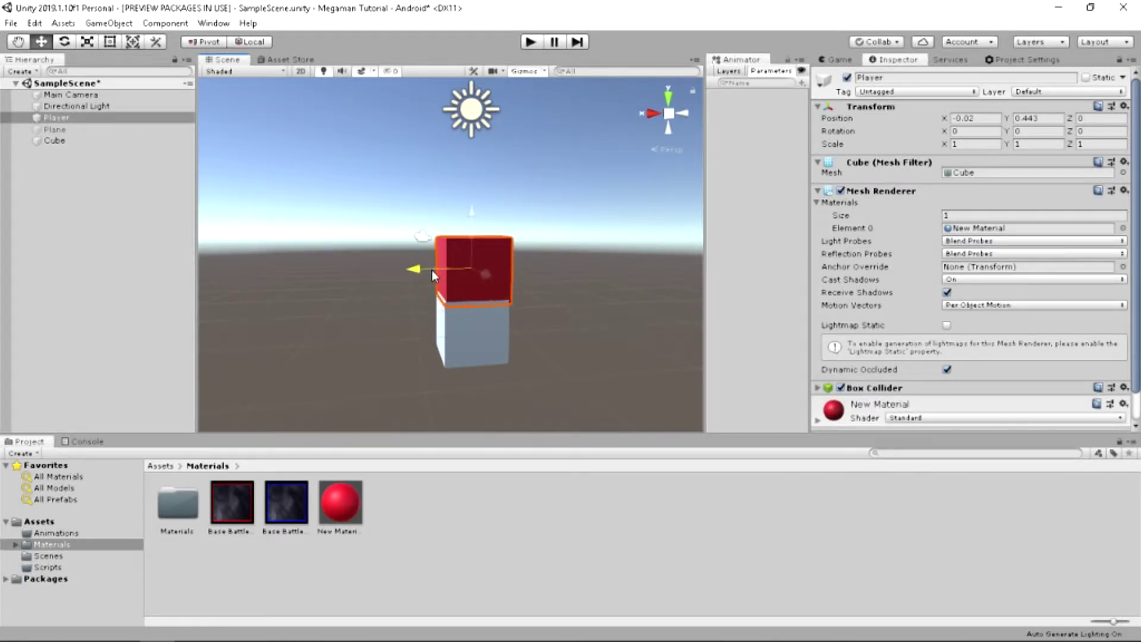
{"action": "scroll", "coordinate": [455, 371], "scroll_direction": "up", "scroll_amount": 5}
{"action": "middle_click_drag", "start_coordinate": [409, 393], "coordinate": [413, 331]}
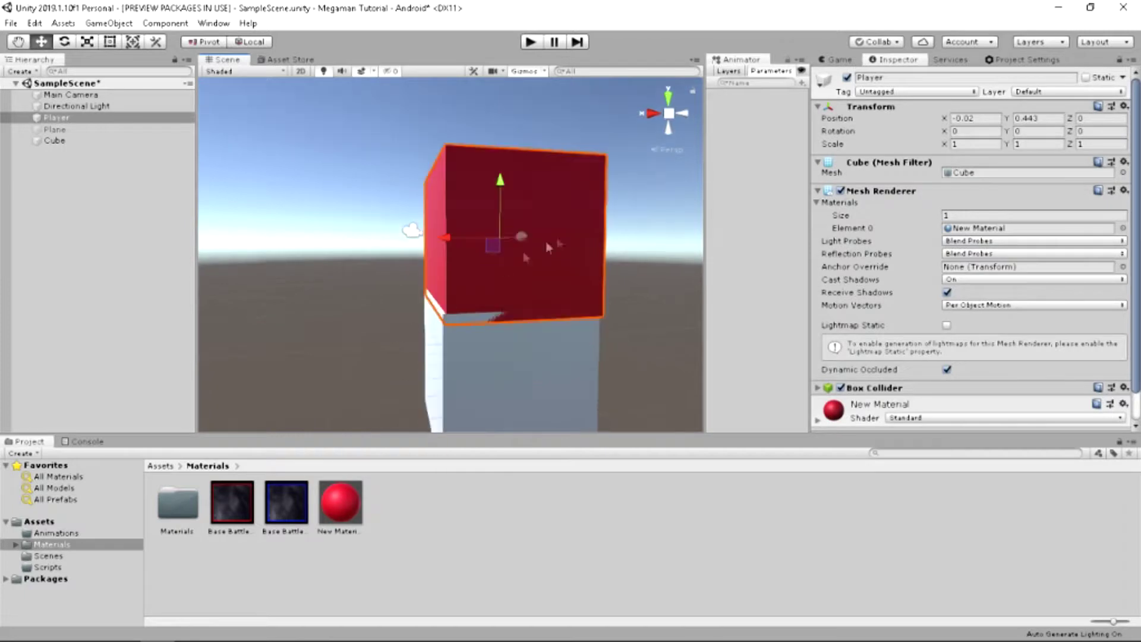
Step: Set the red Player cube's position to X 0 and Y 0.5 so it sits exactly on top of the white cube
{"action": "left_click", "coordinate": [992, 122]}
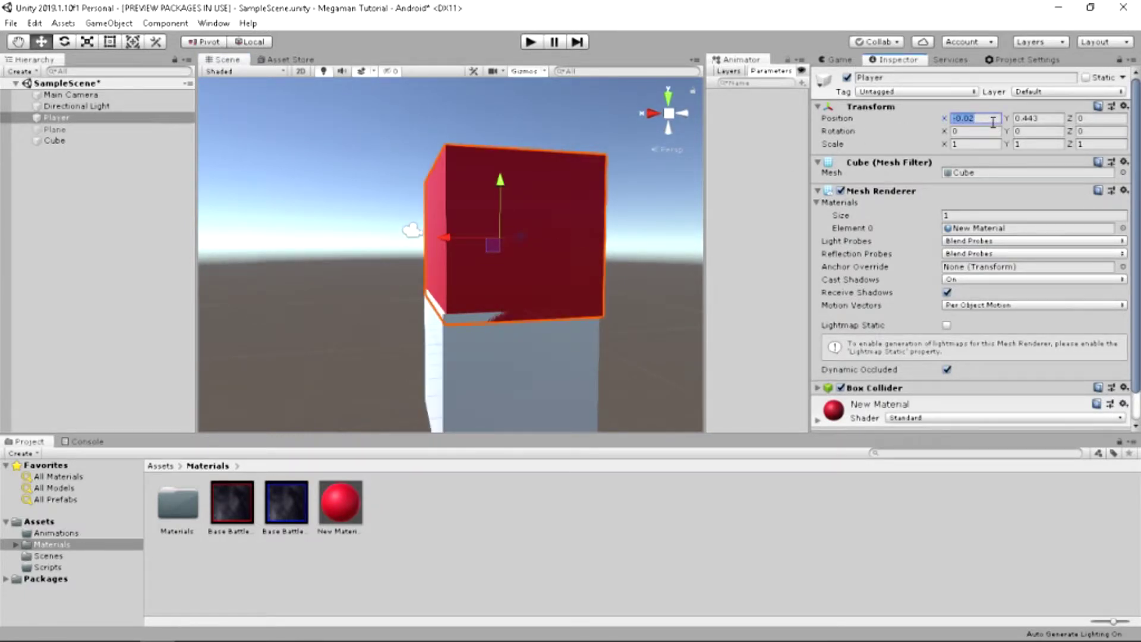
{"action": "type", "text": "0"}
{"action": "left_click", "coordinate": [1038, 118]}
Step: Apply the red-edged Base Battle Room Floor material to the white cube beneath the Player
{"action": "left_click", "coordinate": [510, 299]}
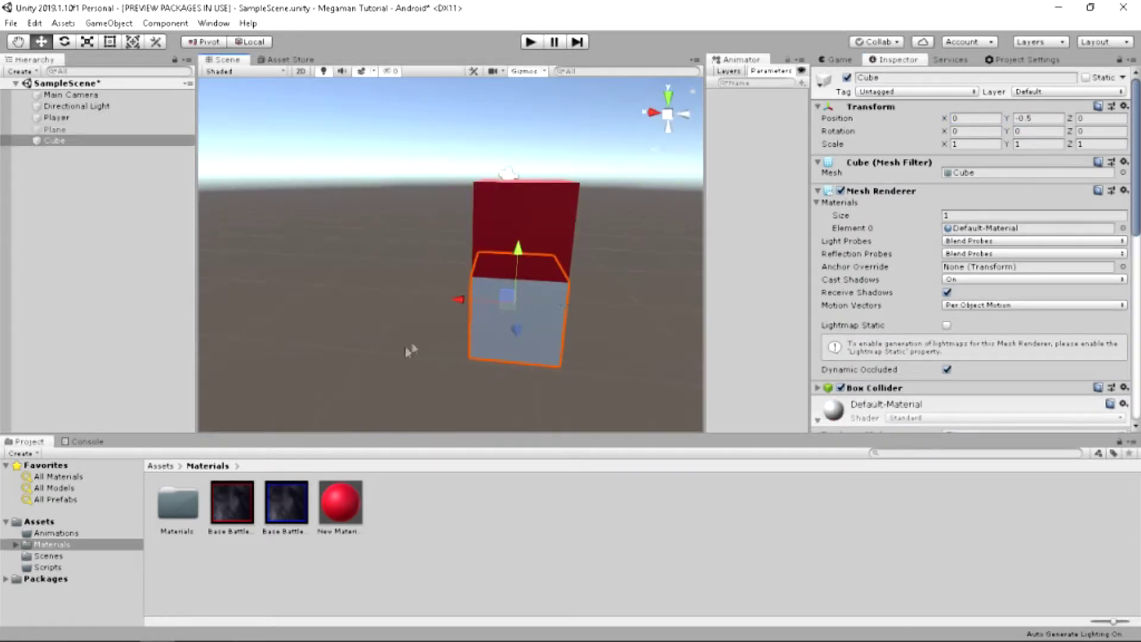
{"action": "left_click_drag", "start_coordinate": [225, 504], "coordinate": [495, 344]}
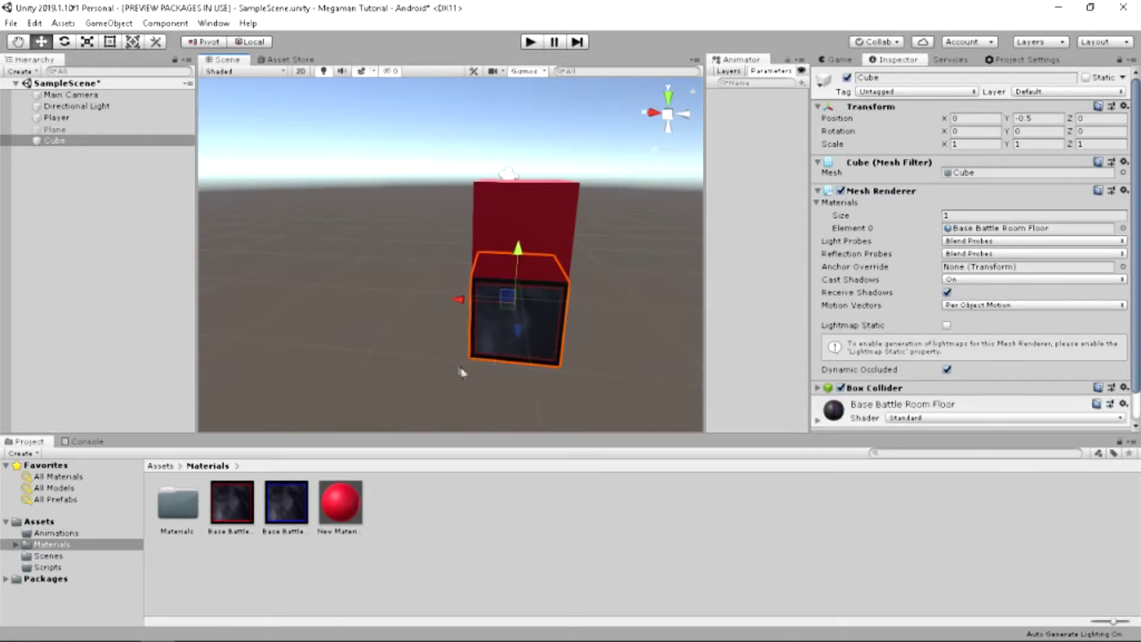
{"action": "scroll", "coordinate": [526, 376], "scroll_direction": "up", "scroll_amount": 5}
{"action": "middle_click_drag", "start_coordinate": [443, 373], "coordinate": [458, 354]}
{"action": "scroll", "coordinate": [575, 341], "scroll_direction": "down", "scroll_amount": 5}
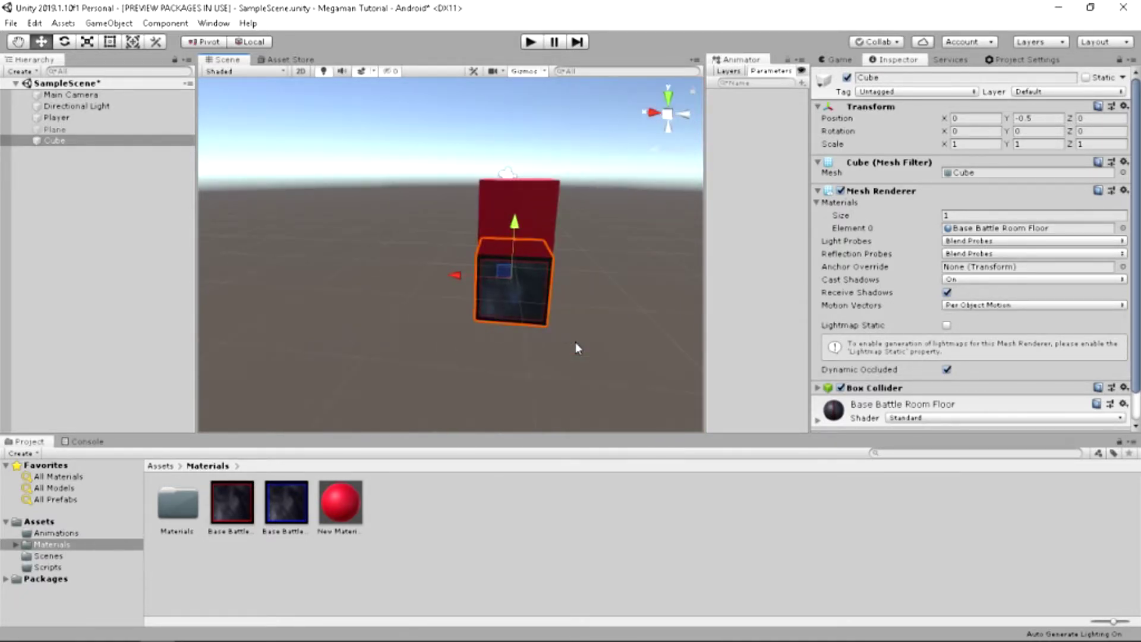
Step: Duplicate the textured floor cube and set the copy's Z position to 1
{"action": "middle_click_drag", "start_coordinate": [562, 328], "coordinate": [576, 333]}
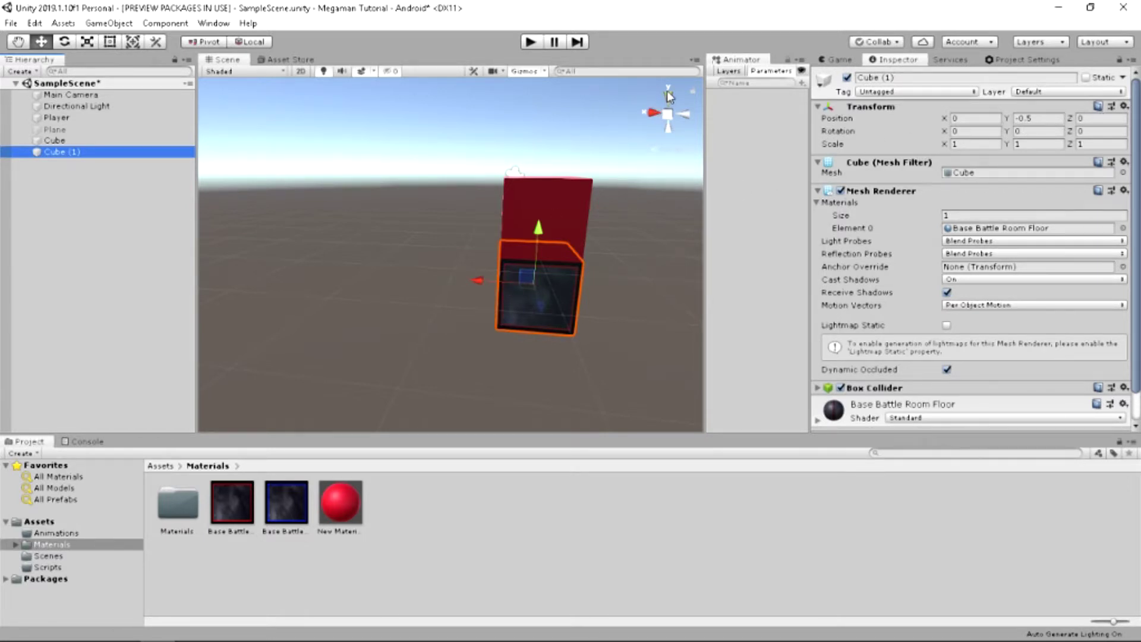
{"action": "left_click", "coordinate": [1090, 118]}
{"action": "type", "text": "1"}
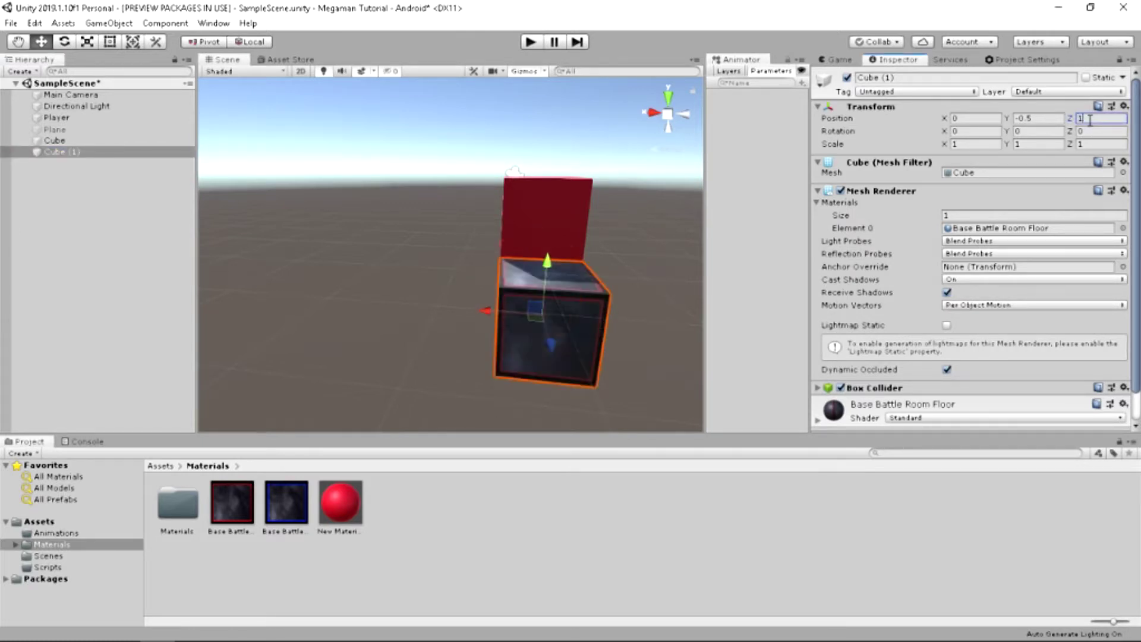
Step: Duplicate the original floor cube again and set this copy's Z position to -1, completing a row of three tiles
{"action": "scroll", "coordinate": [412, 311], "scroll_direction": "up", "scroll_amount": 3}
{"action": "right_click_drag", "start_coordinate": [412, 312], "coordinate": [474, 309]}
{"action": "right_click_drag", "start_coordinate": [404, 339], "coordinate": [673, 322]}
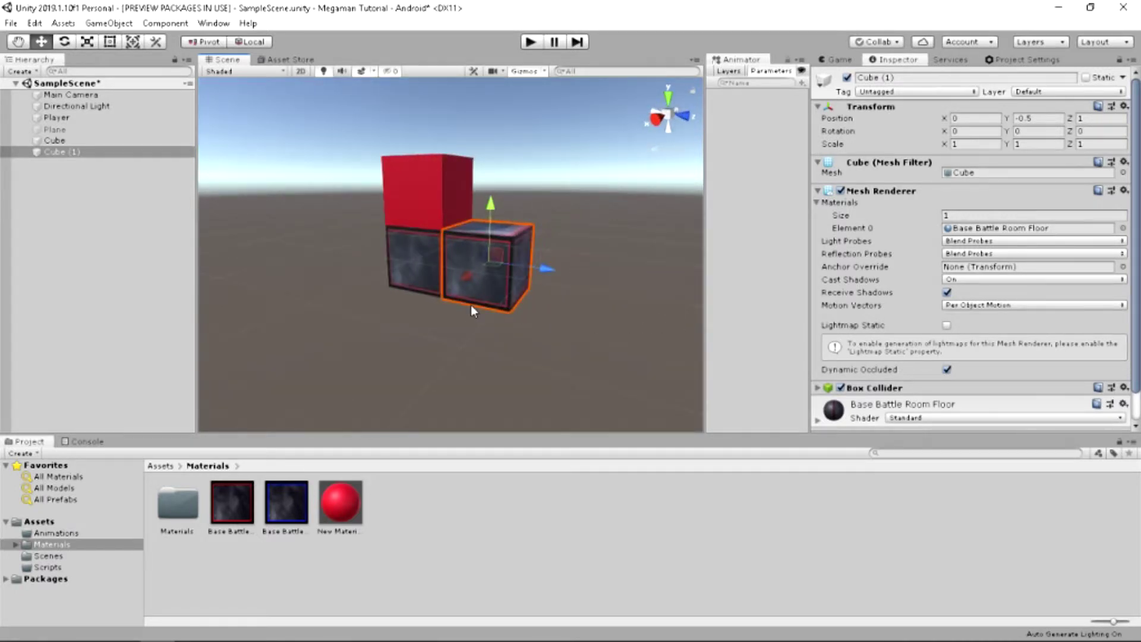
{"action": "right_click_drag", "start_coordinate": [470, 306], "coordinate": [553, 306]}
{"action": "middle_click_drag", "start_coordinate": [404, 316], "coordinate": [614, 303]}
{"action": "right_click", "coordinate": [69, 140]}
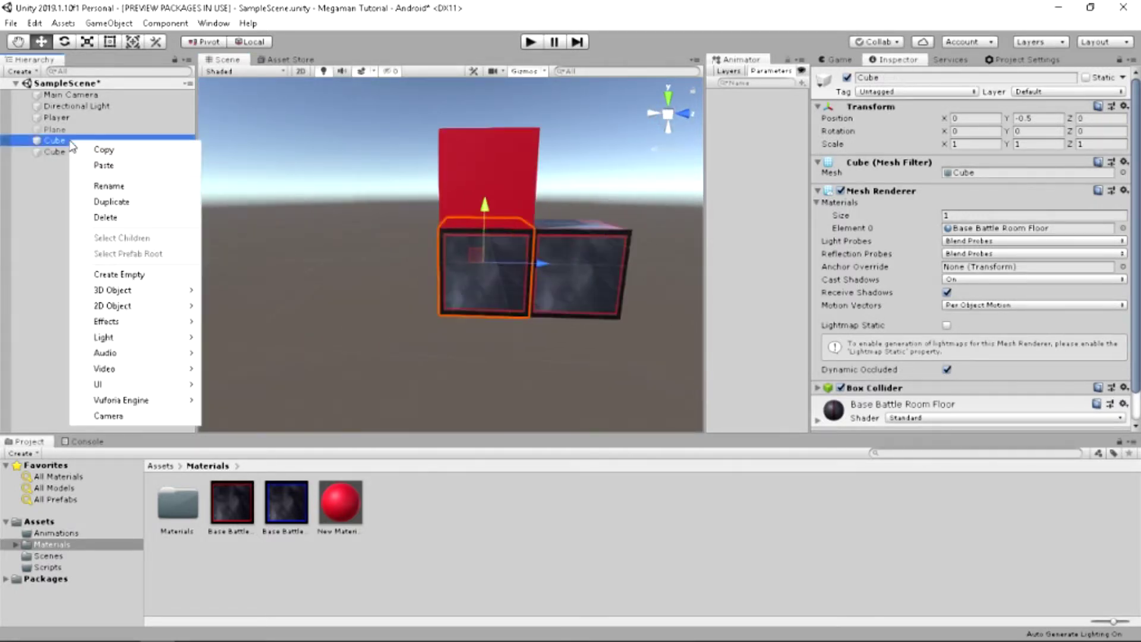
{"action": "left_click", "coordinate": [113, 202]}
{"action": "left_click", "coordinate": [1092, 119]}
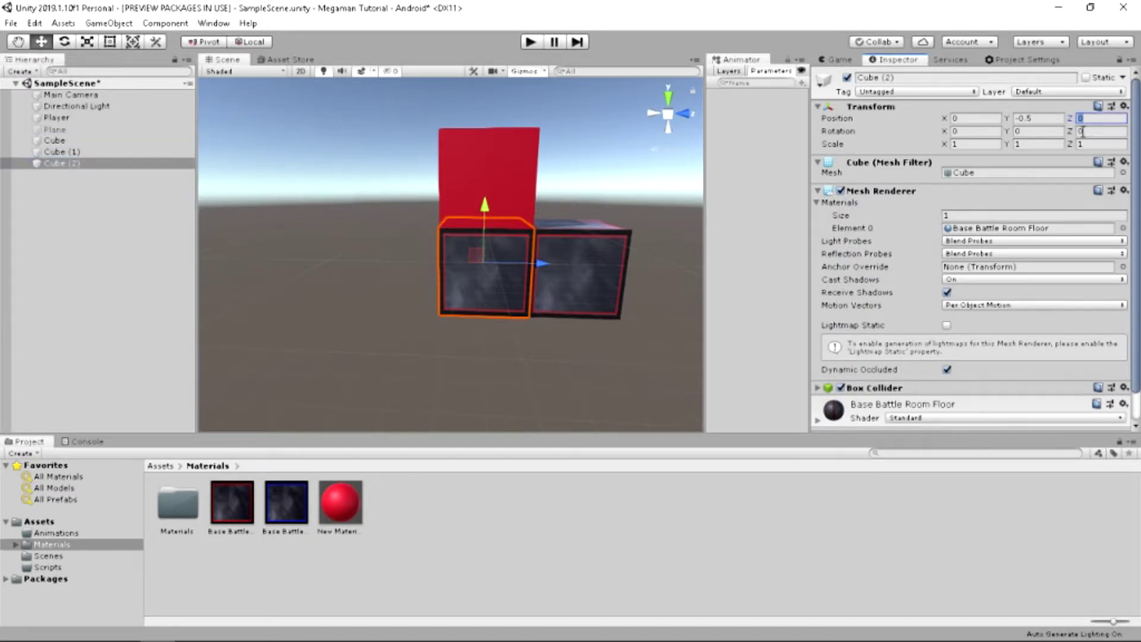
{"action": "type", "text": "-1"}
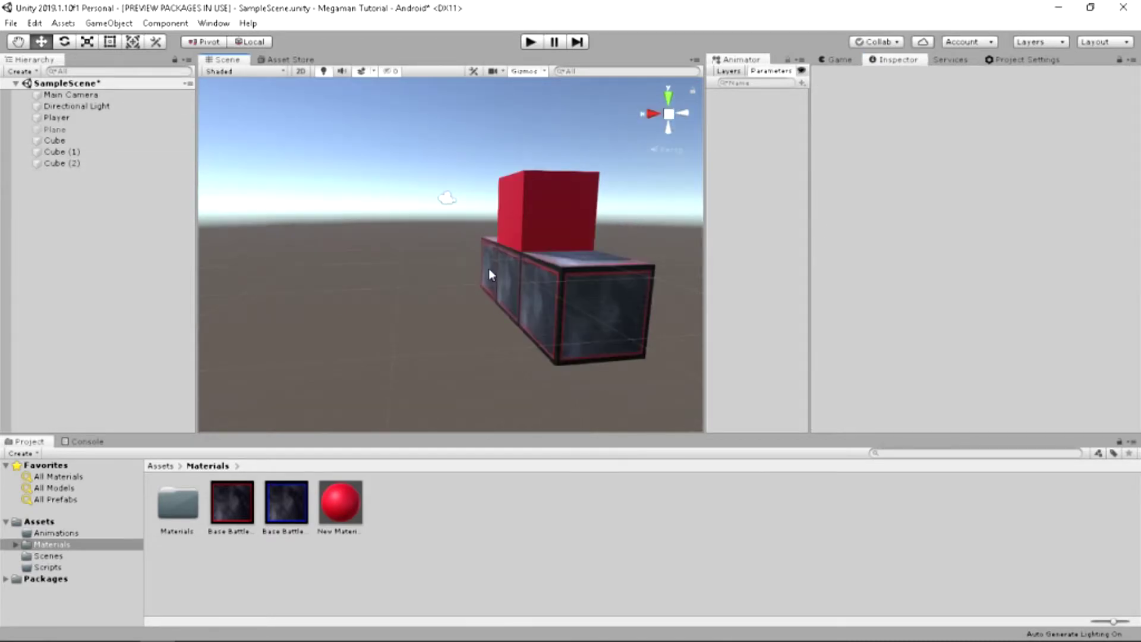
Step: Select all three floor cubes, duplicate them, and set the copies' X position to -1 to form a second row
{"action": "left_click", "coordinate": [488, 269]}
{"action": "left_click", "coordinate": [509, 288], "text": "shift"}
{"action": "left_click", "coordinate": [541, 318], "text": "shift"}
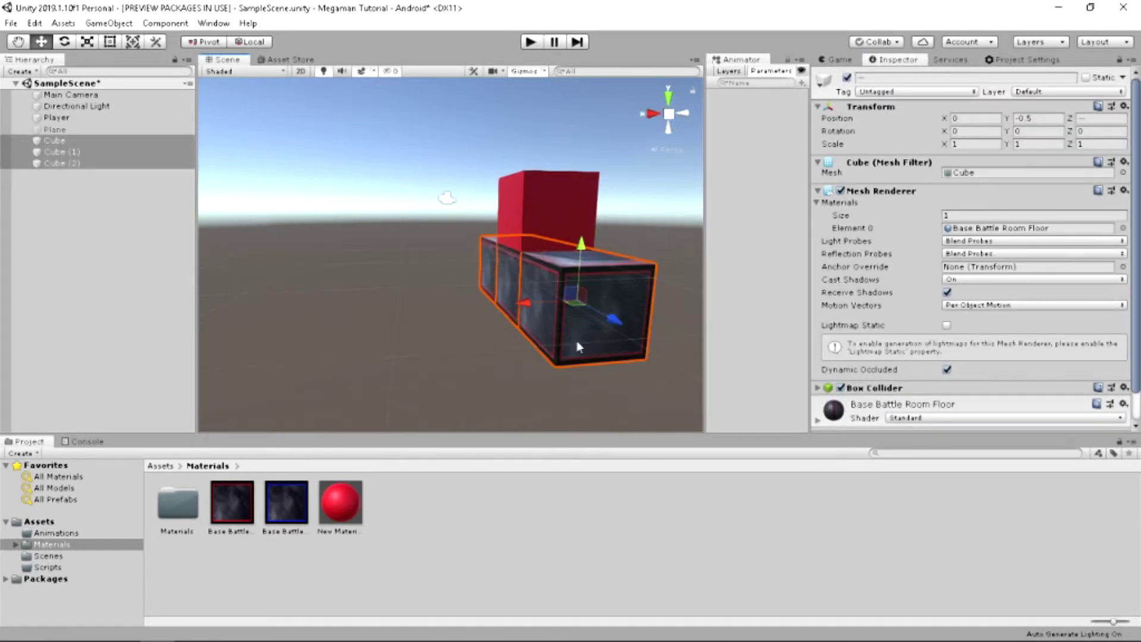
{"action": "right_click", "coordinate": [179, 152]}
{"action": "left_click", "coordinate": [215, 219]}
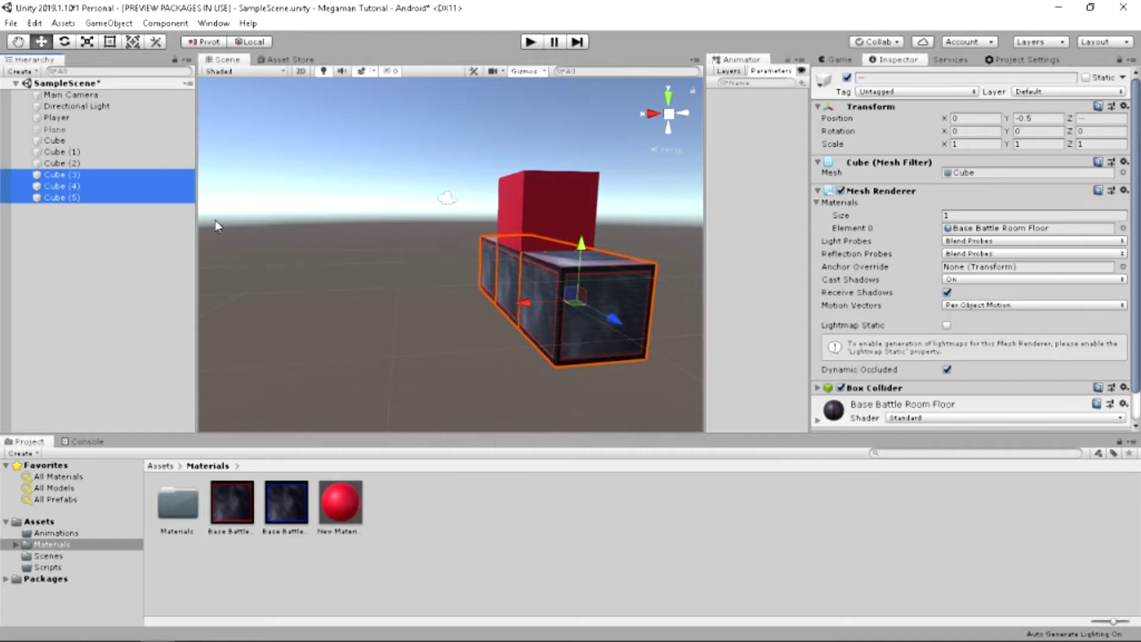
{"action": "left_click", "coordinate": [982, 123]}
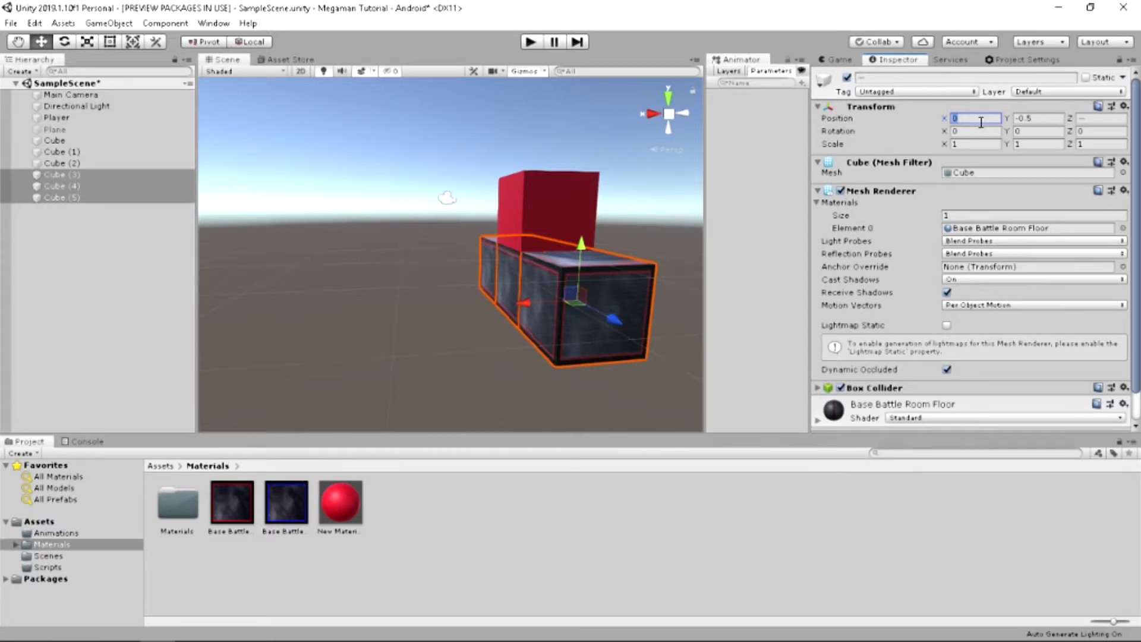
{"action": "type", "text": "-1"}
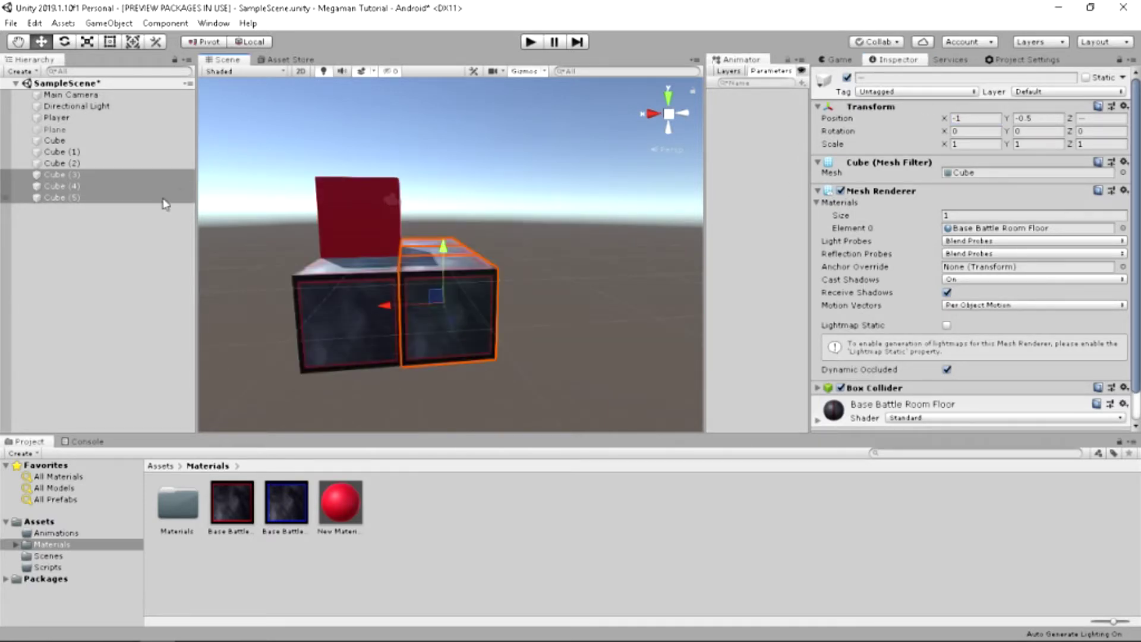
Step: Duplicate the second row of floor cubes and set the new copies' X position to -2 to form a third row
{"action": "right_click", "coordinate": [139, 186]}
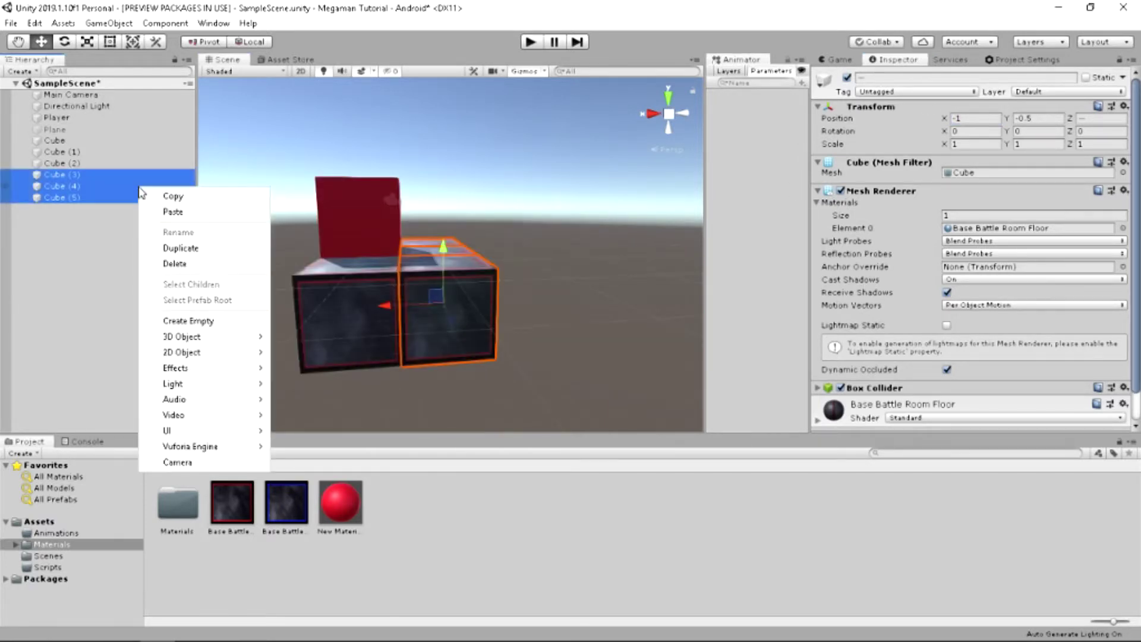
{"action": "left_click", "coordinate": [181, 248]}
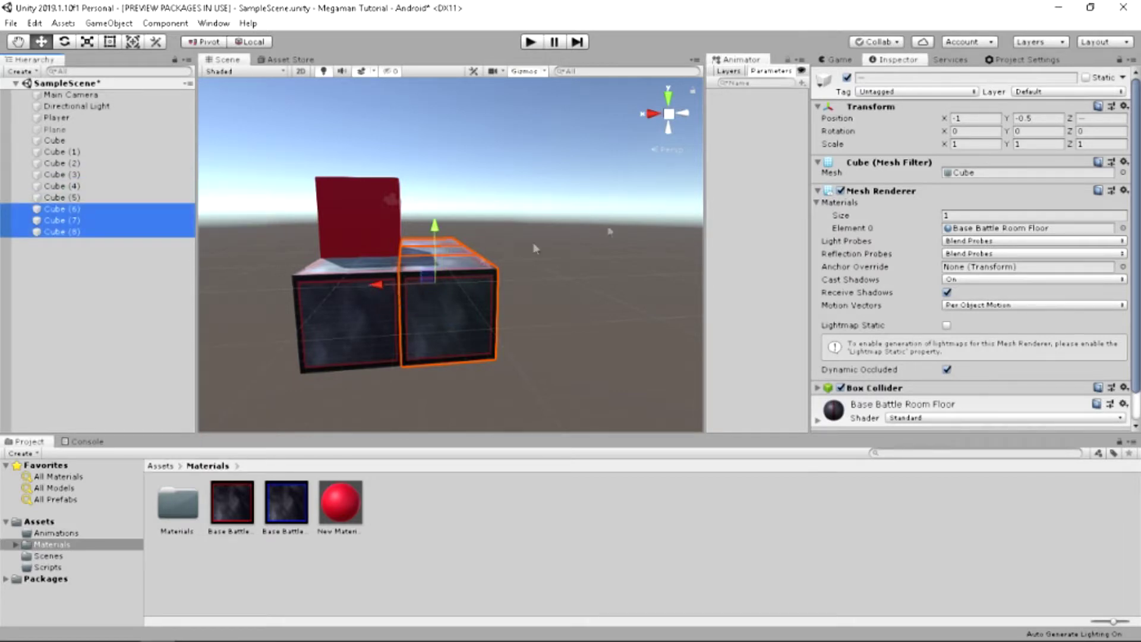
{"action": "left_click", "coordinate": [976, 119]}
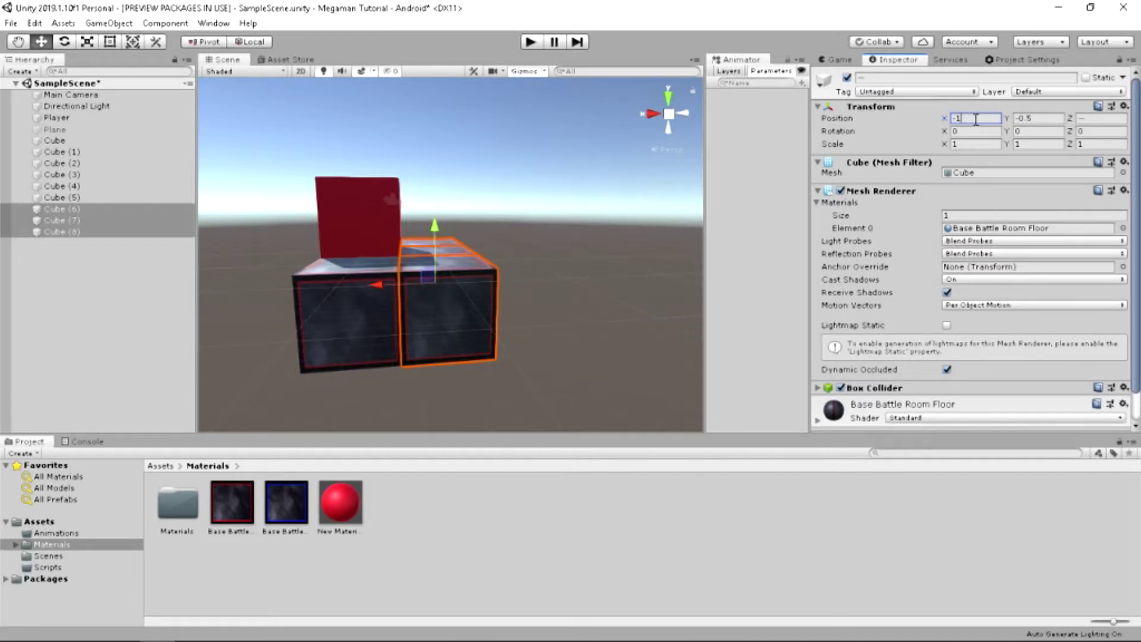
{"action": "key", "text": "BackSpace"}
{"action": "type", "text": "2"}
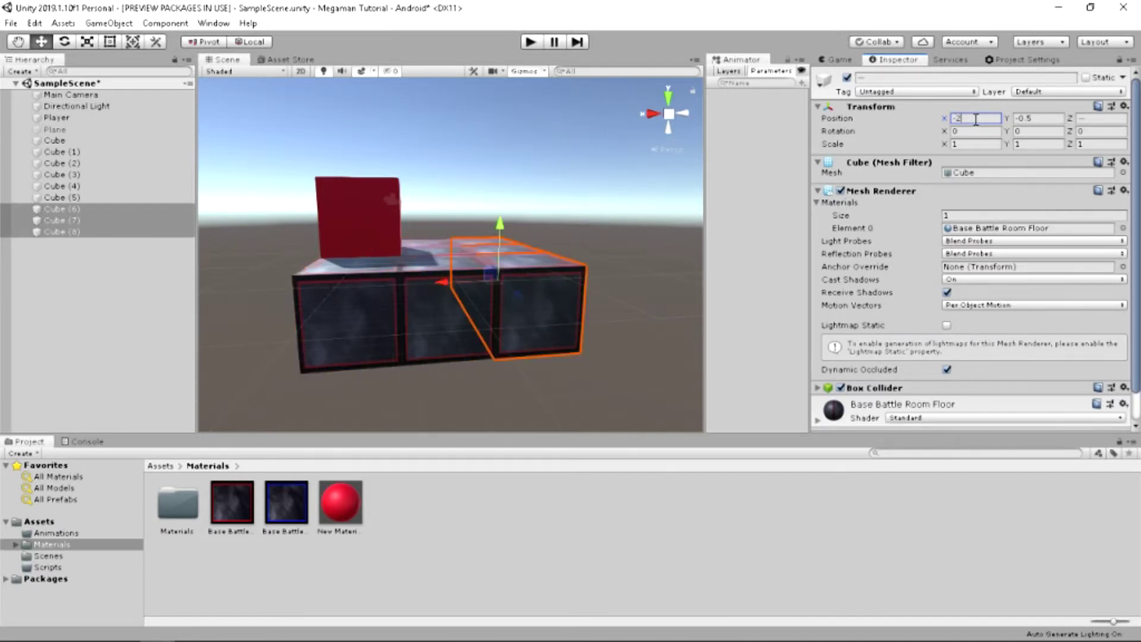
{"action": "left_click", "coordinate": [620, 241]}
Step: Move the red Player cube onto the centre tile of the 3x3 floor by setting its X position to -1
{"action": "middle_click_drag", "start_coordinate": [620, 241], "coordinate": [601, 291]}
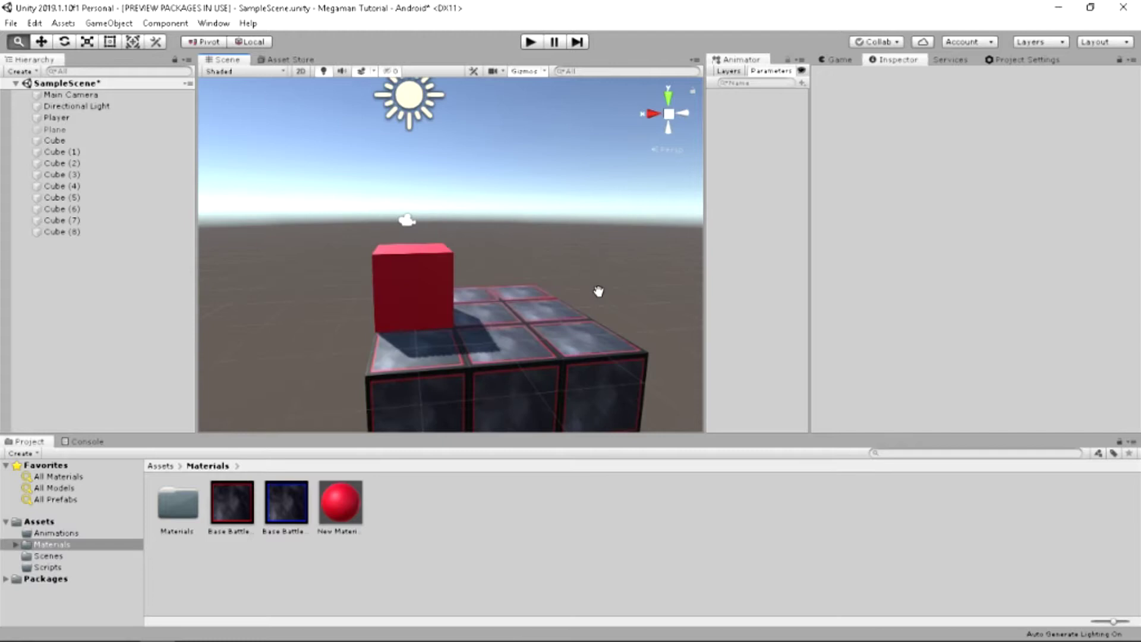
{"action": "left_click", "coordinate": [492, 313]}
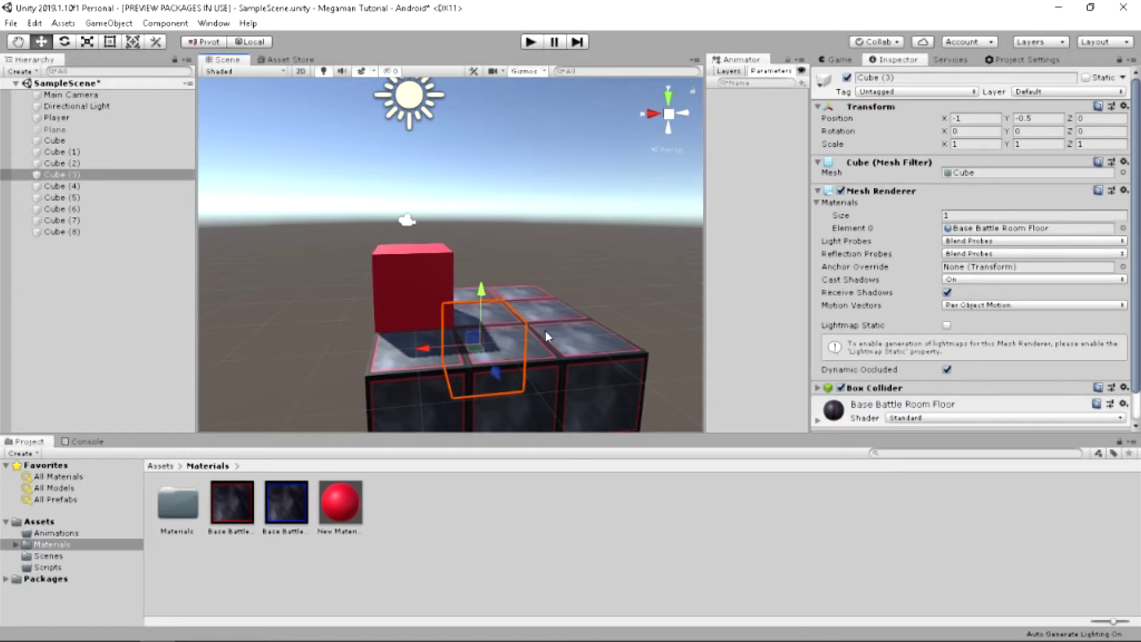
{"action": "left_click", "coordinate": [558, 316]}
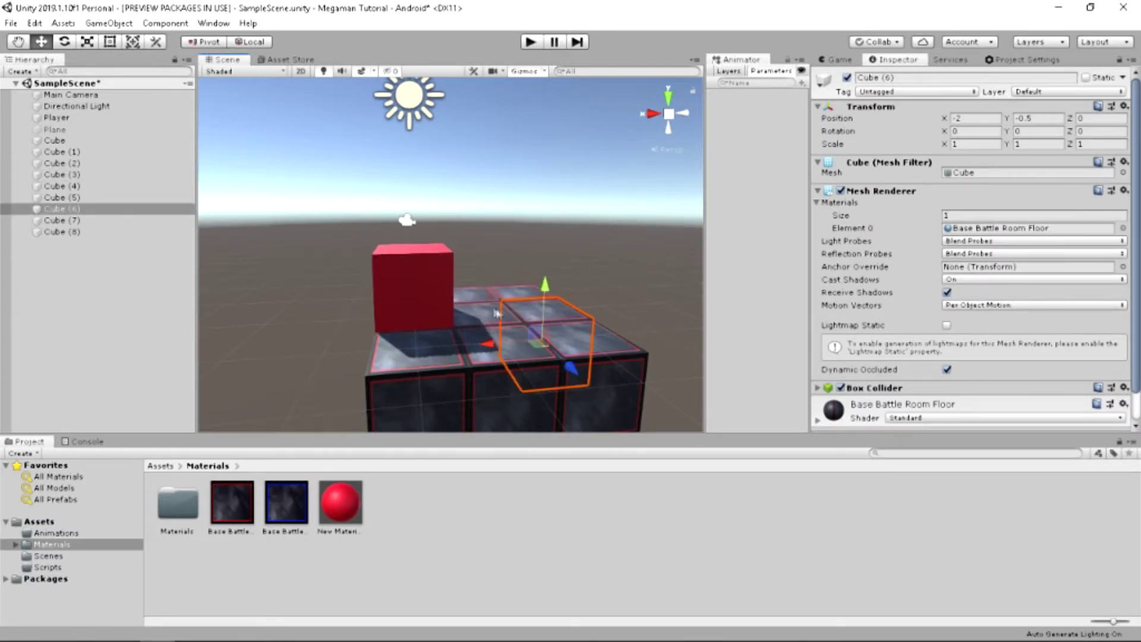
{"action": "left_click", "coordinate": [473, 310]}
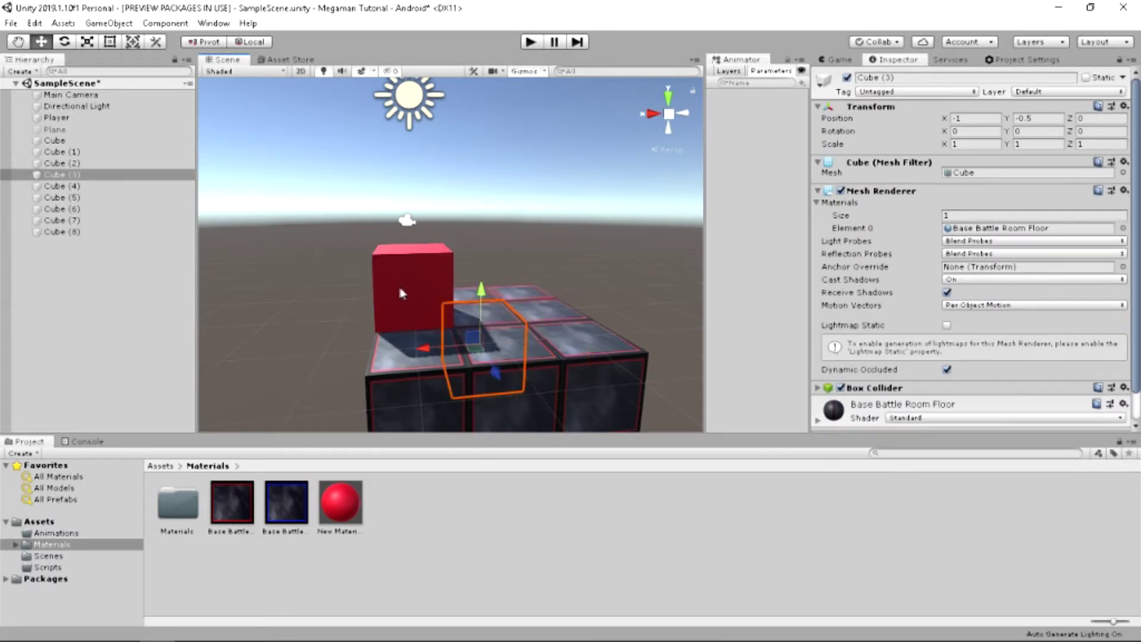
{"action": "left_click", "coordinate": [410, 270]}
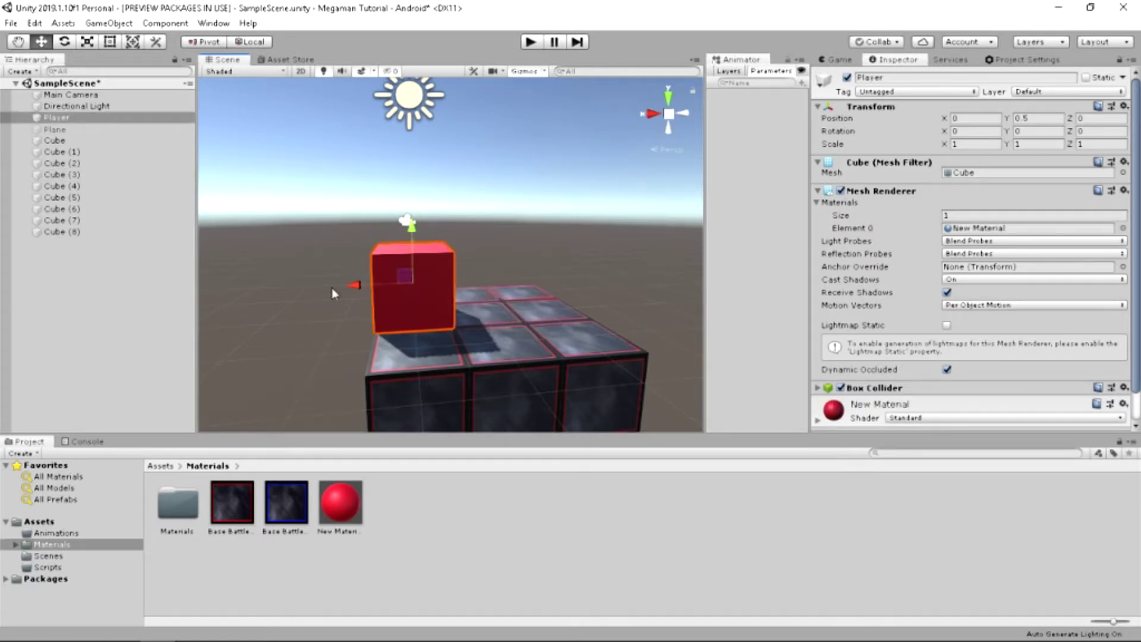
{"action": "left_click_drag", "start_coordinate": [354, 287], "coordinate": [404, 284]}
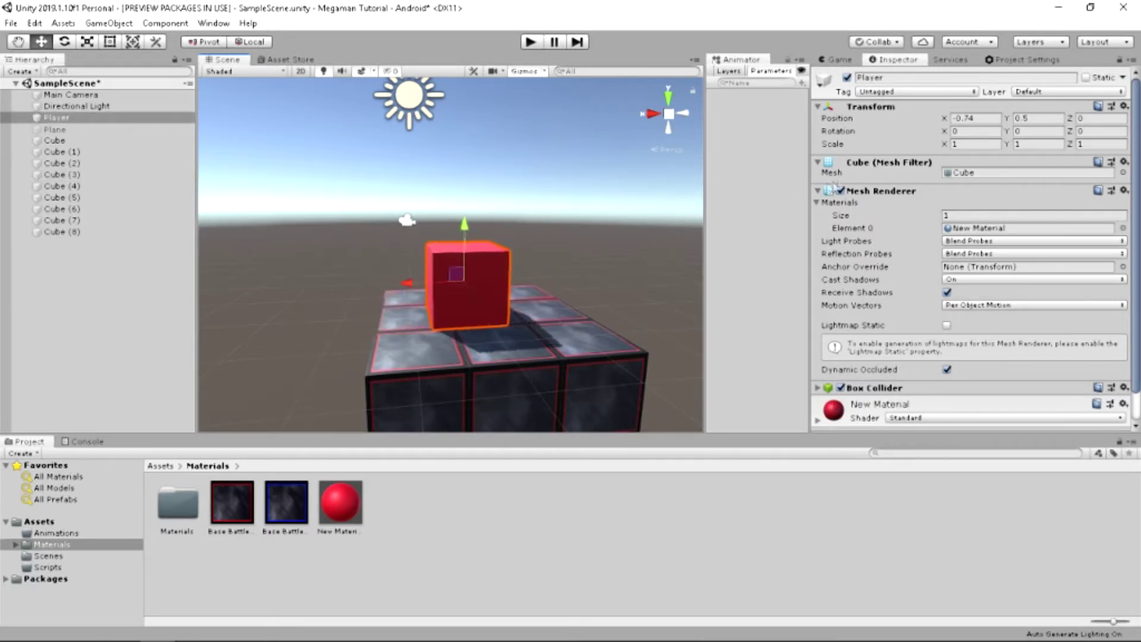
{"action": "left_click", "coordinate": [988, 120]}
{"action": "left_click", "coordinate": [988, 120]}
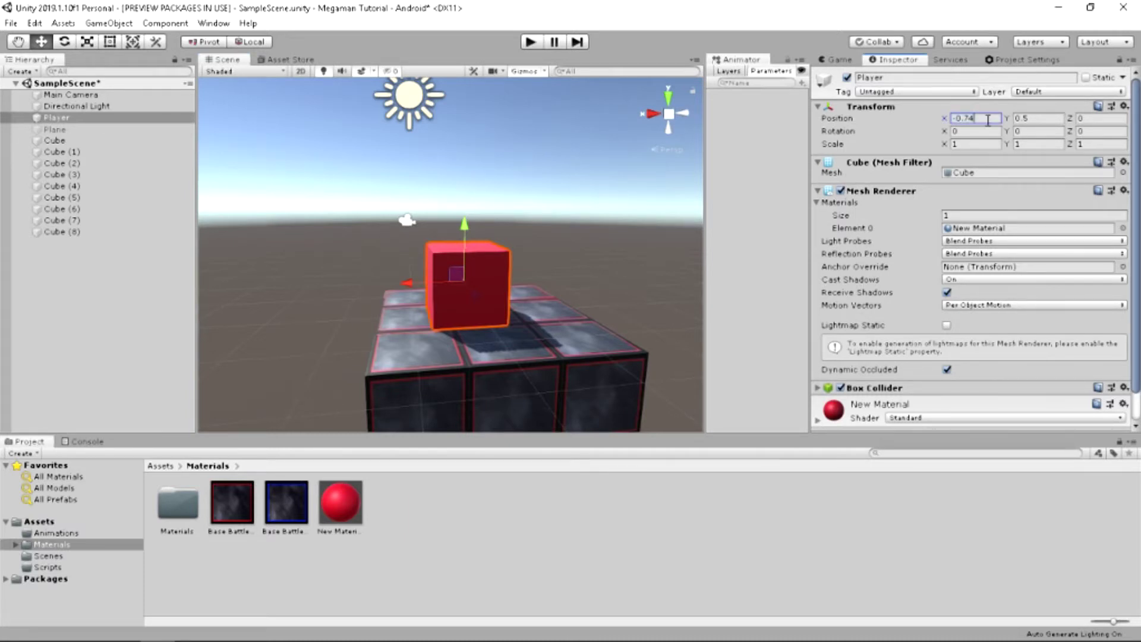
{"action": "key", "text": "BackSpace"}
{"action": "key", "text": "BackSpace"}
{"action": "key", "text": "BackSpace"}
{"action": "key", "text": "BackSpace"}
{"action": "type", "text": "1"}
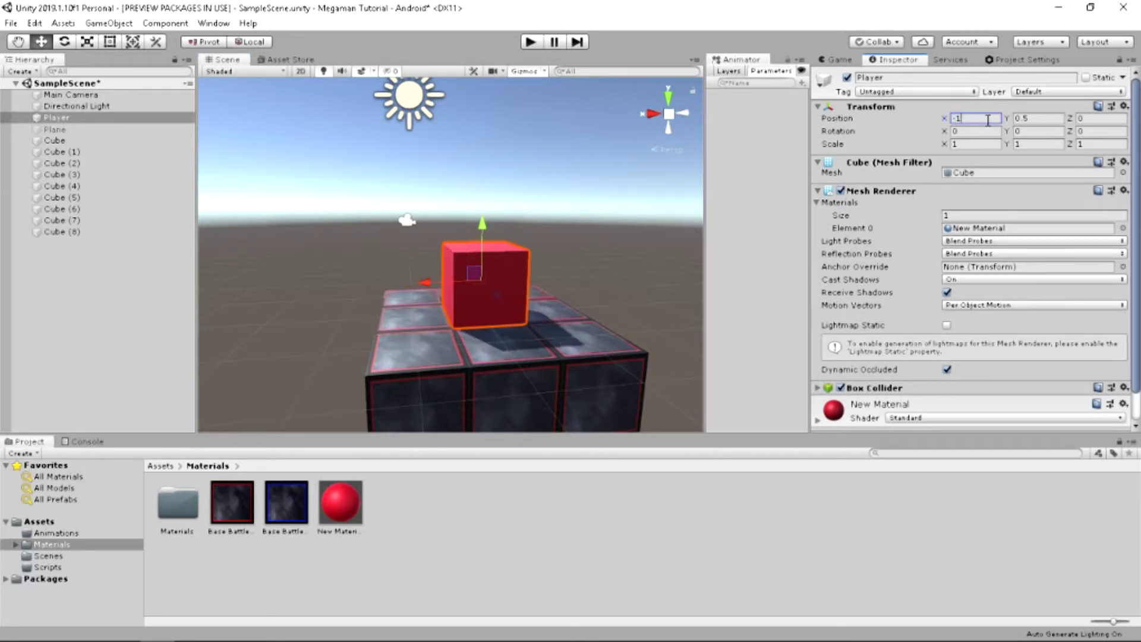
{"action": "left_click", "coordinate": [362, 244]}
Step: Raise the red Player cube along the Y axis to about 1.25, above the centre tile
{"action": "mouse_move", "coordinate": [328, 268]}
{"action": "middle_mouse_down"}
{"action": "mouse_move", "coordinate": [375, 235]}
{"action": "mouse_move", "coordinate": [349, 266]}
{"action": "middle_mouse_up"}
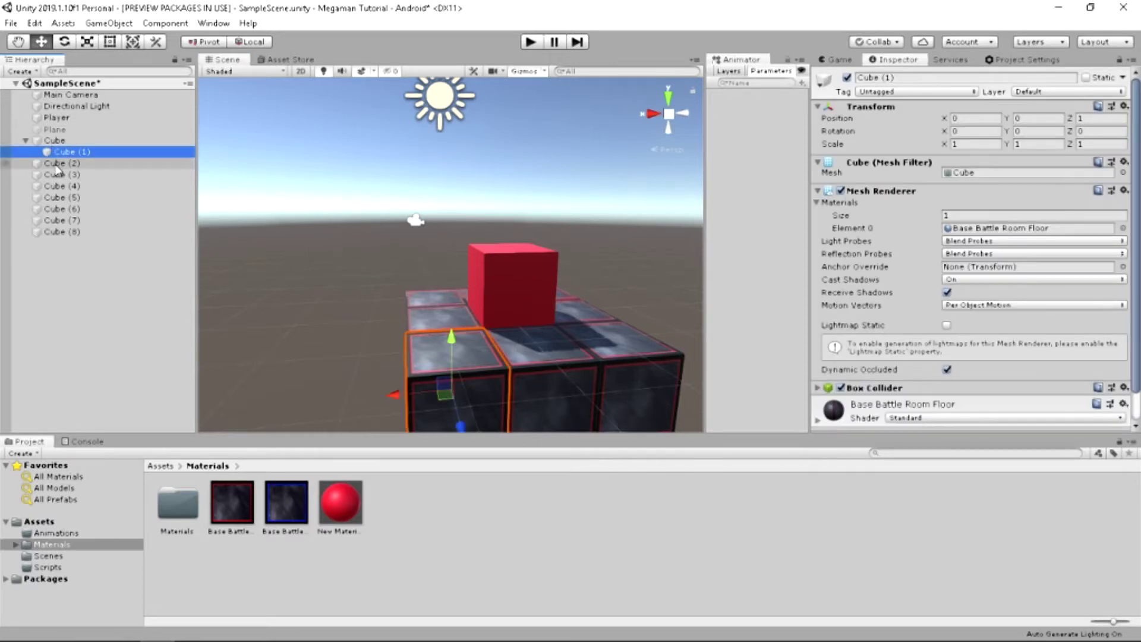
{"action": "left_click_drag", "start_coordinate": [56, 163], "coordinate": [54, 158]}
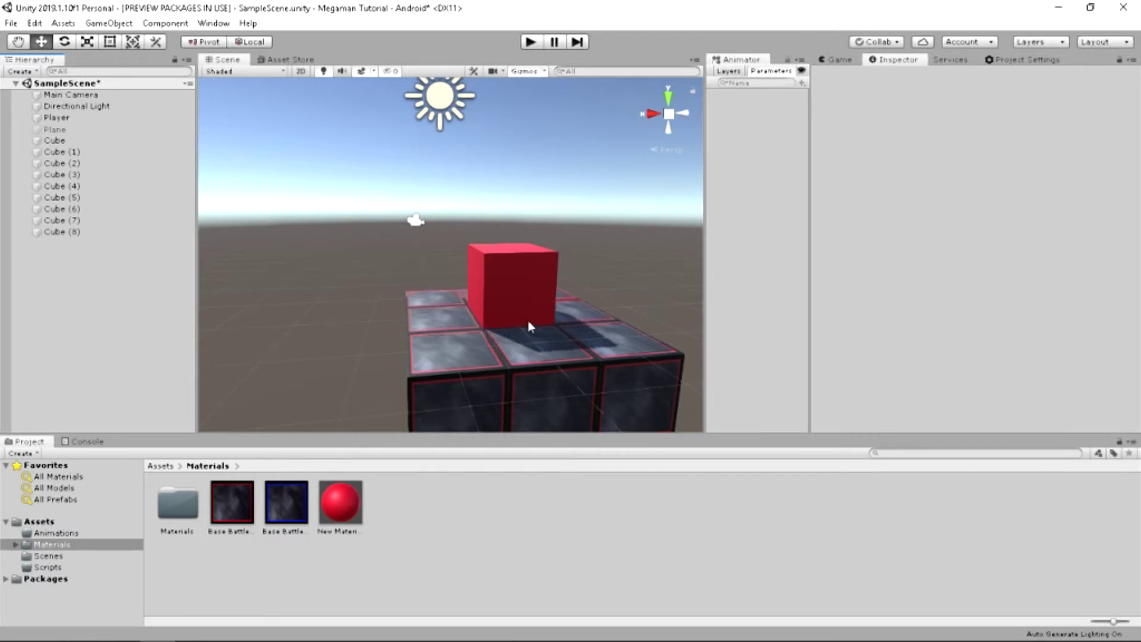
{"action": "left_click", "coordinate": [514, 275]}
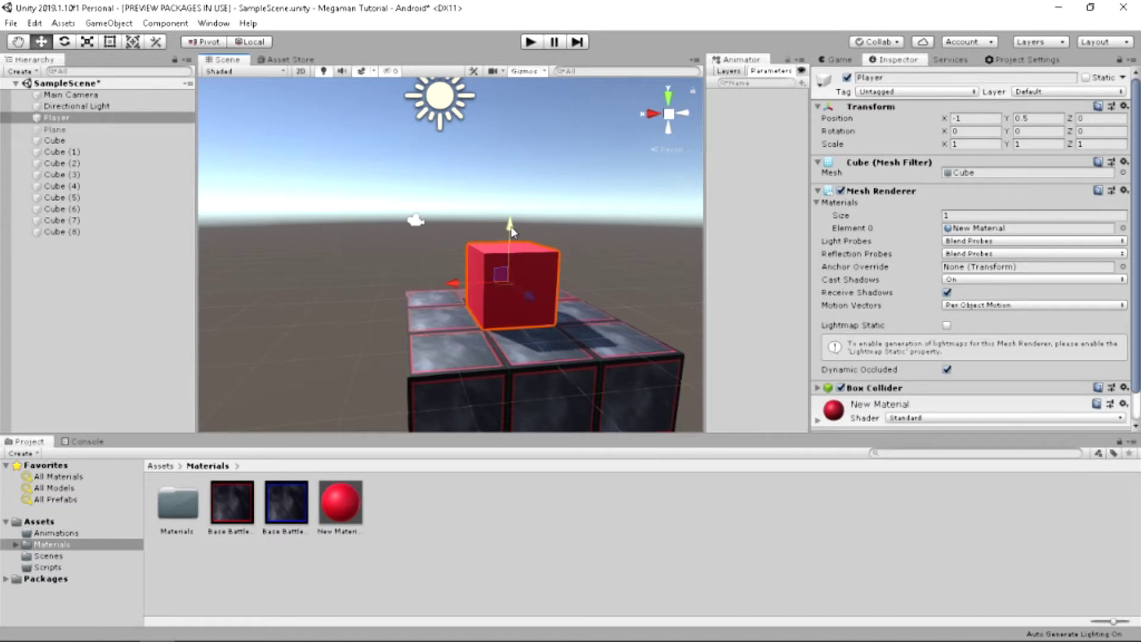
{"action": "left_click_drag", "start_coordinate": [512, 232], "coordinate": [512, 173]}
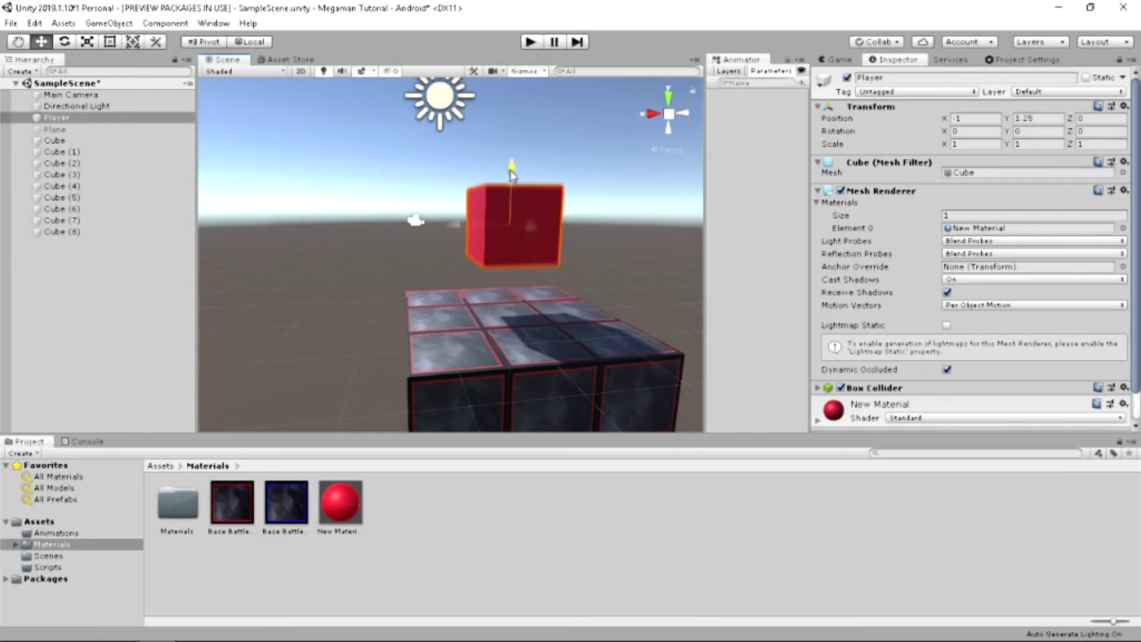
Step: Select the centre floor tile, Cube (3), and rename it Cube Center
{"action": "left_click", "coordinate": [504, 313]}
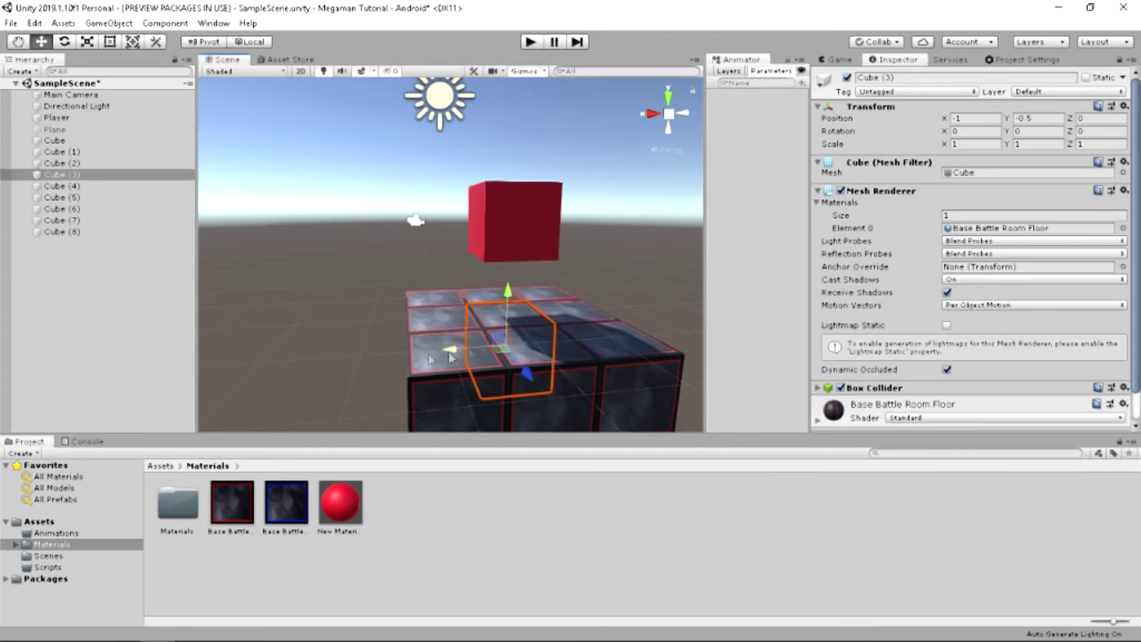
{"action": "left_click", "coordinate": [77, 175]}
{"action": "key", "text": "f"}
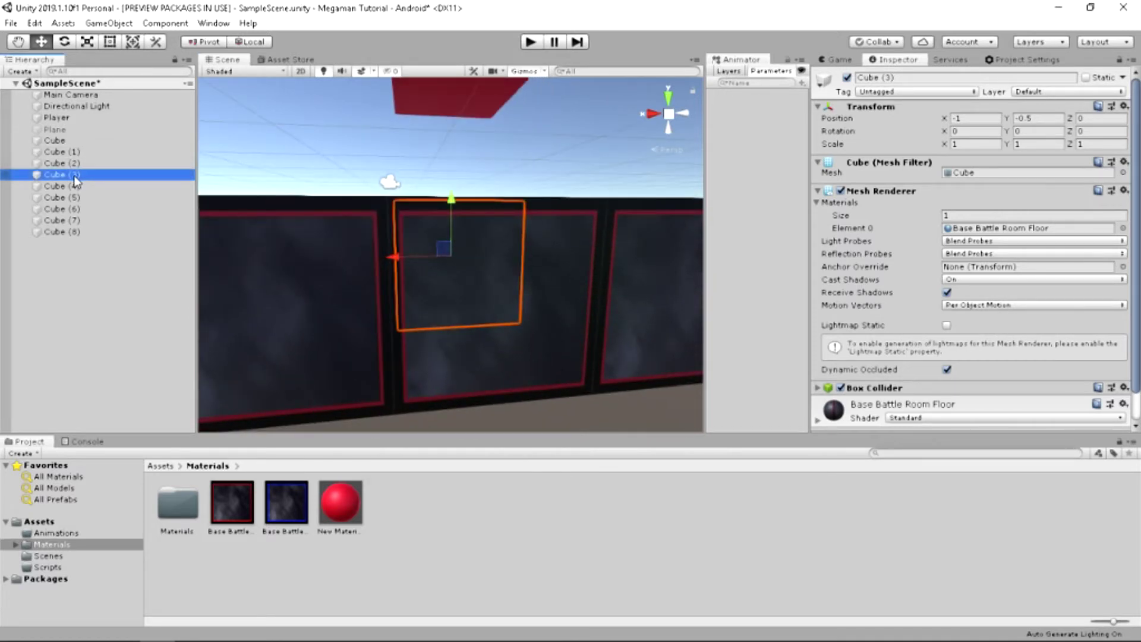
{"action": "key", "text": "F2"}
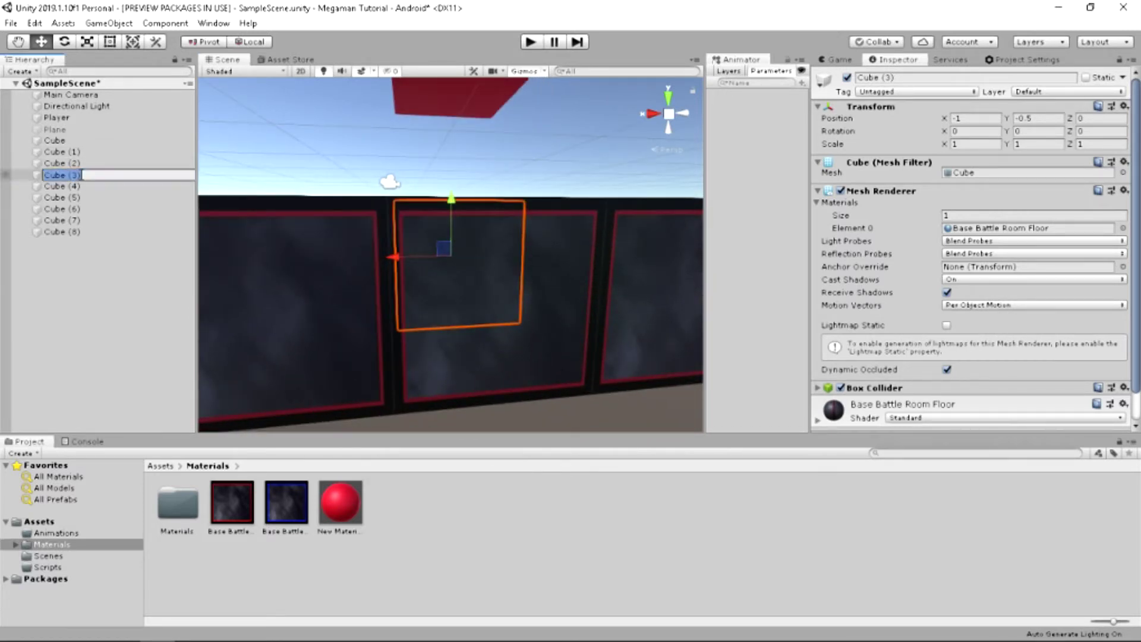
{"action": "left_click", "coordinate": [908, 78]}
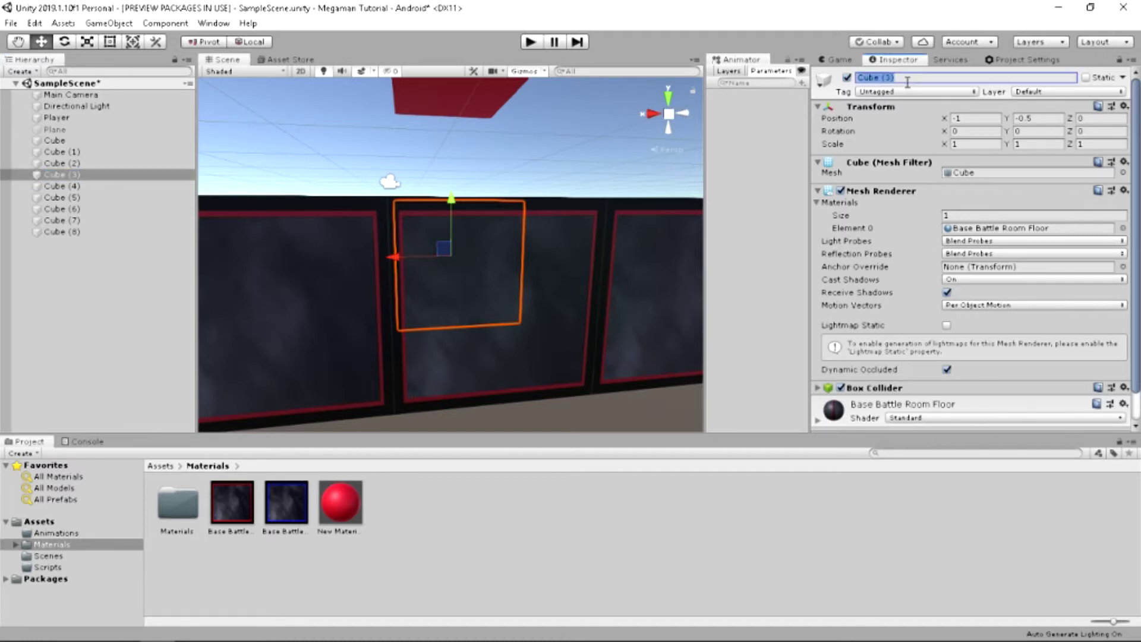
{"action": "left_click", "coordinate": [907, 80]}
{"action": "type", "text": "Center"}
Step: Nest the floor tiles Cube, Cube (1), Cube (2), Cube (4) and Cube (5) under Cube Center in the hierarchy
{"action": "left_click", "coordinate": [55, 143]}
{"action": "left_click_drag", "start_coordinate": [57, 147], "coordinate": [65, 176]}
{"action": "left_click", "coordinate": [68, 186]}
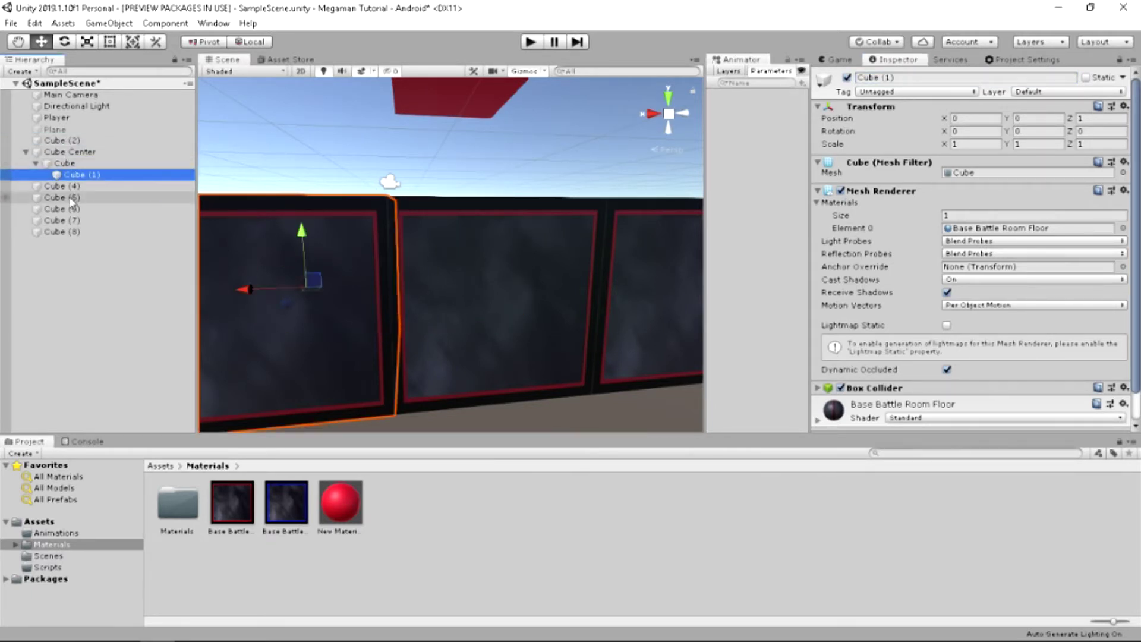
{"action": "left_click_drag", "start_coordinate": [69, 188], "coordinate": [65, 155]}
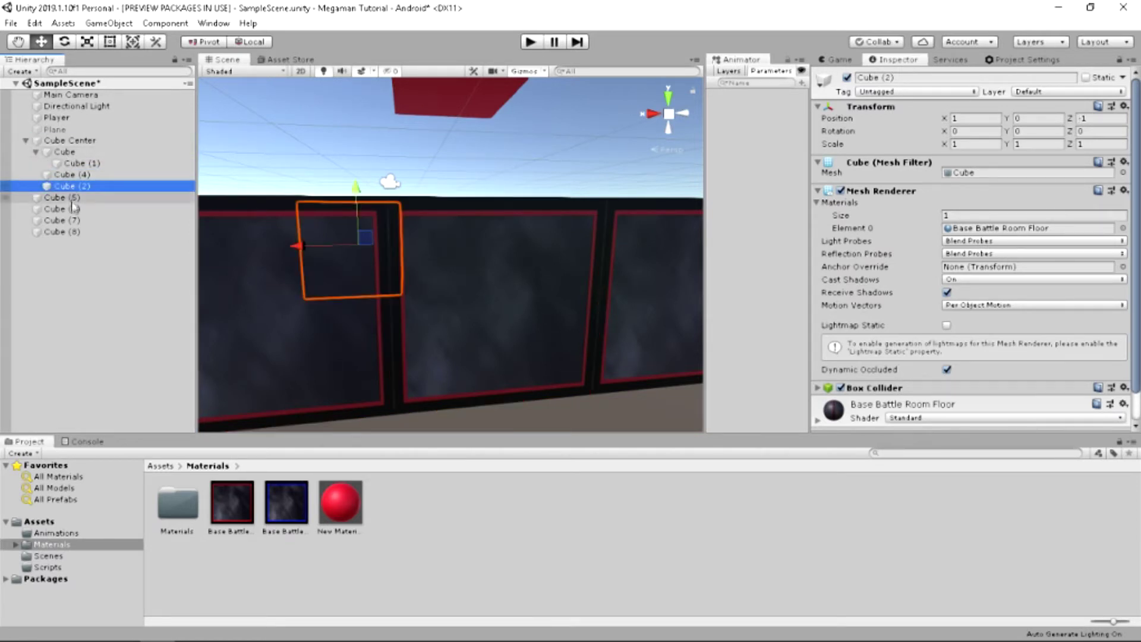
{"action": "left_click_drag", "start_coordinate": [63, 198], "coordinate": [54, 142]}
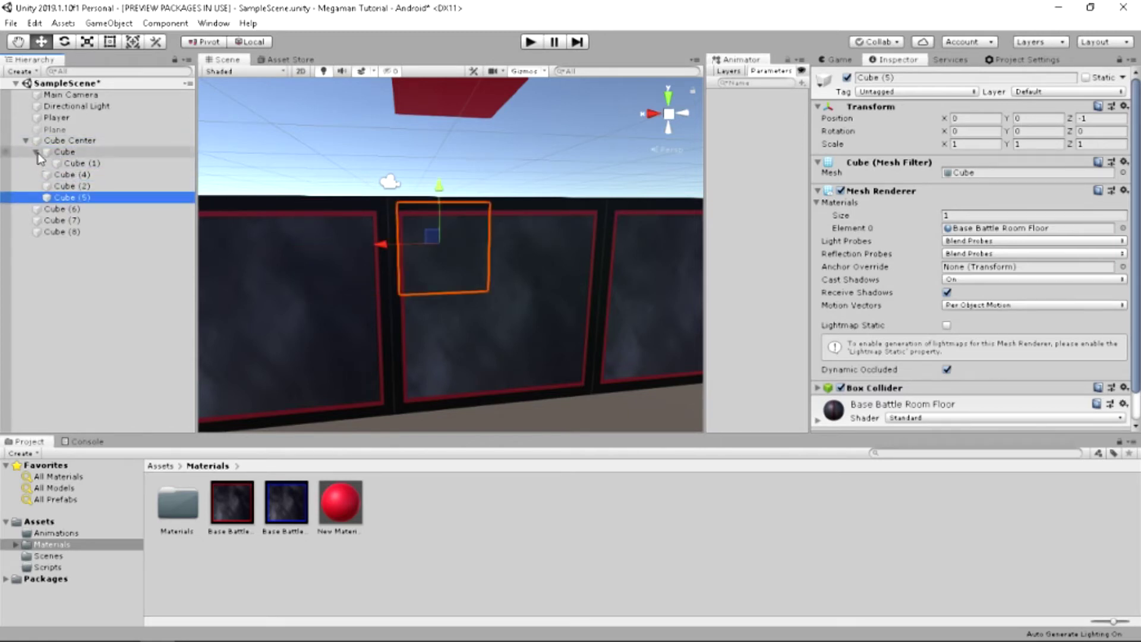
Step: Make the remaining floor tiles Cube (6), Cube (7) and Cube (8) children of Cube Center
{"action": "left_click", "coordinate": [36, 152]}
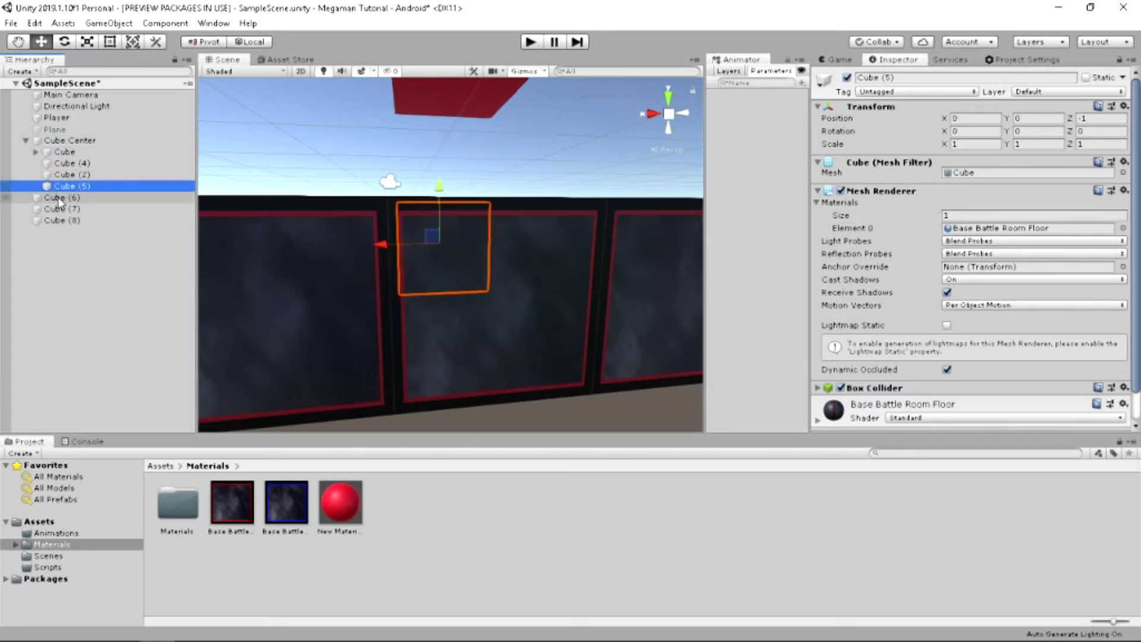
{"action": "left_click_drag", "start_coordinate": [60, 201], "coordinate": [63, 141]}
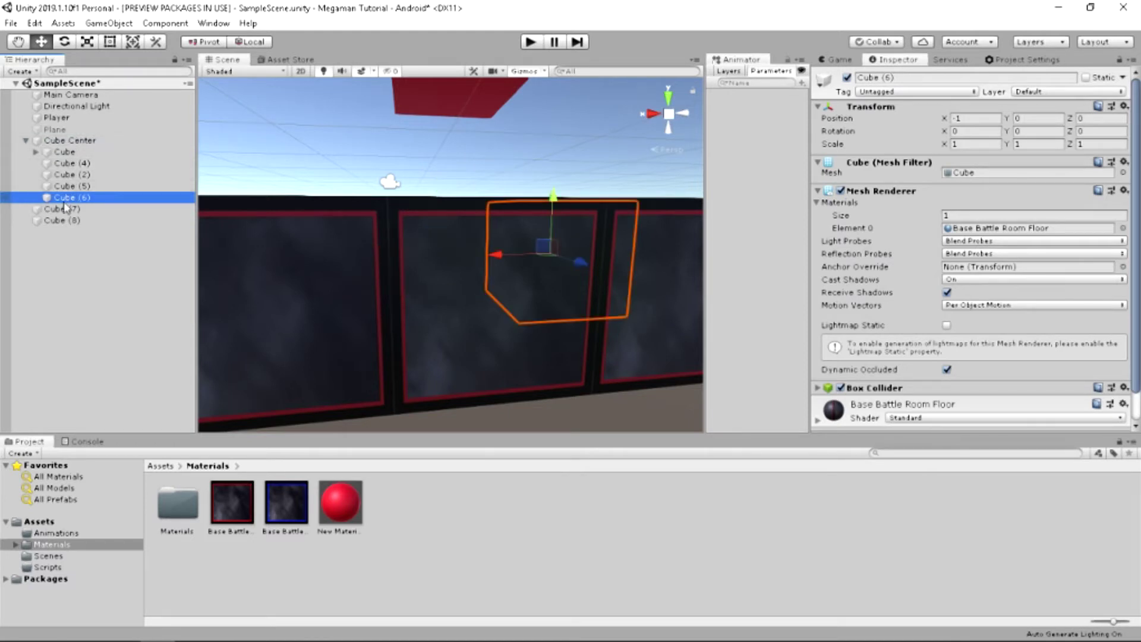
{"action": "left_click_drag", "start_coordinate": [65, 208], "coordinate": [62, 142]}
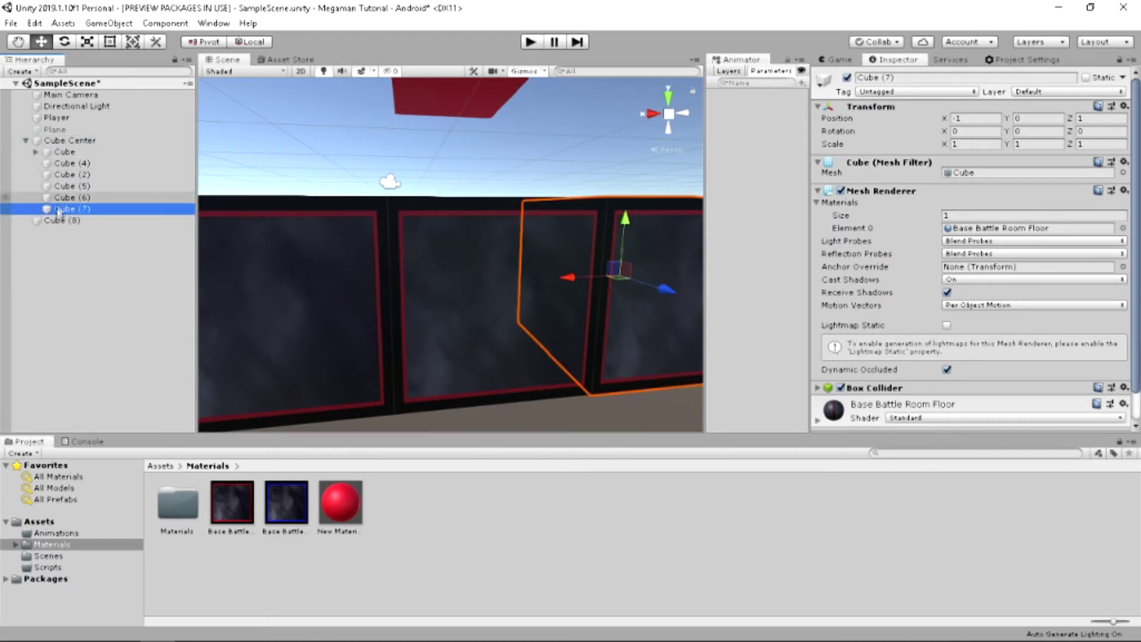
{"action": "left_click_drag", "start_coordinate": [59, 219], "coordinate": [66, 145]}
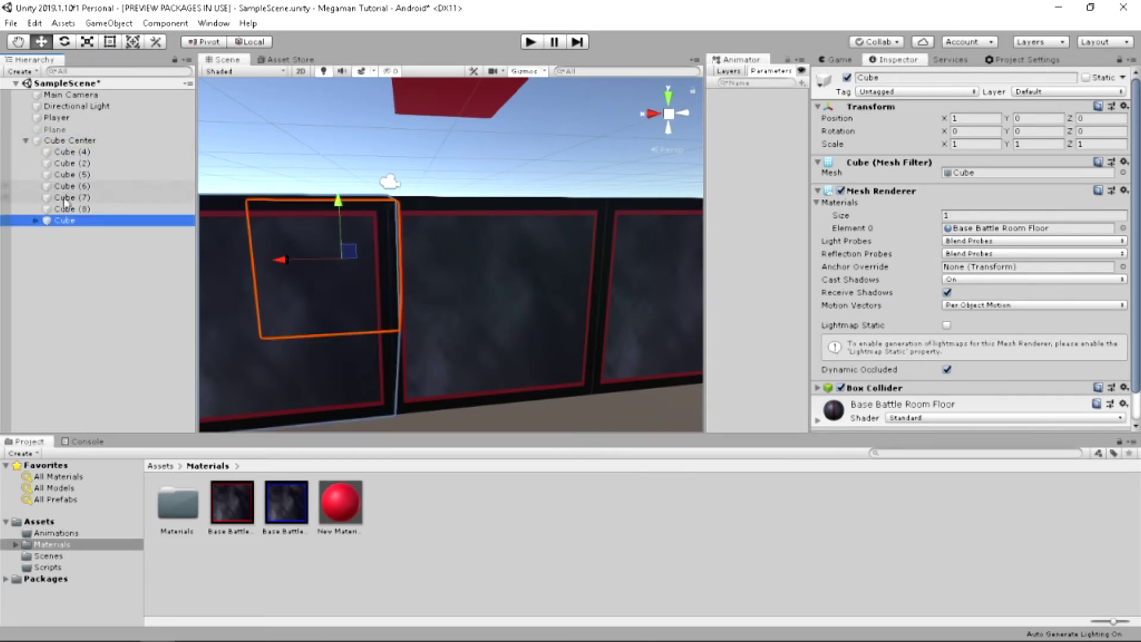
Step: Move Cube (1) out from under Cube to make it a direct child of Cube Center, and collapse the group
{"action": "left_click", "coordinate": [36, 221]}
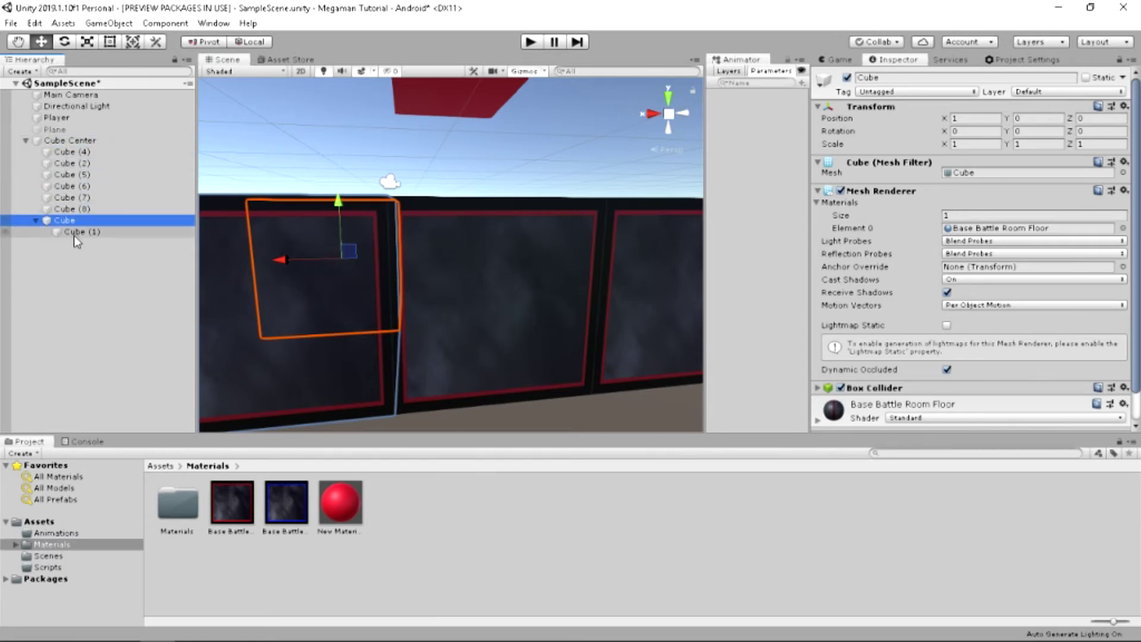
{"action": "left_click_drag", "start_coordinate": [74, 233], "coordinate": [71, 143]}
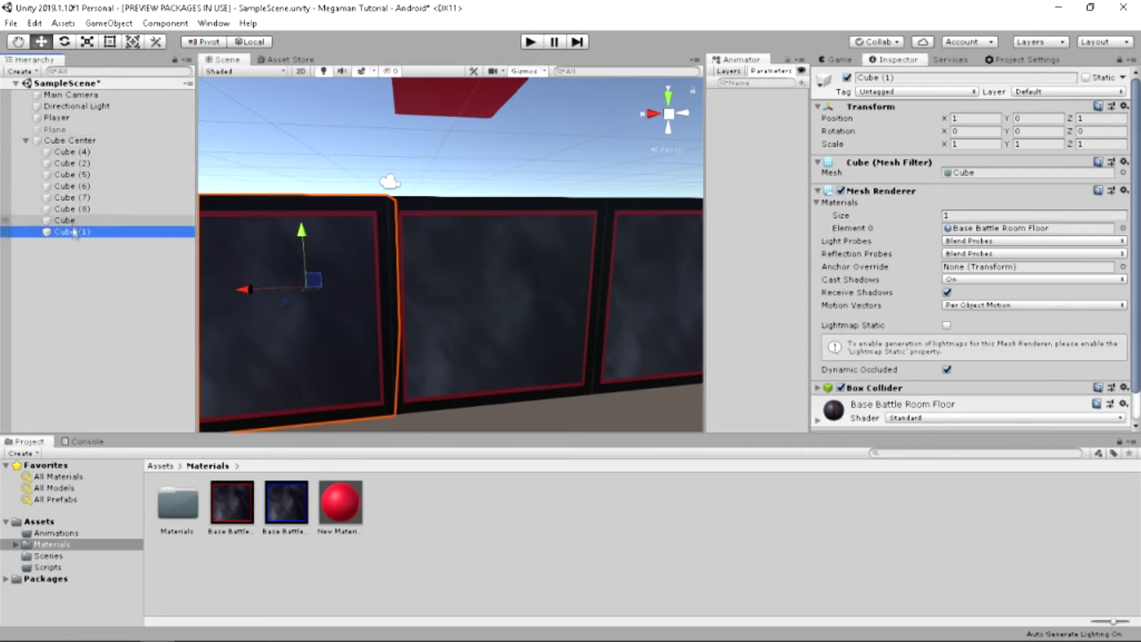
{"action": "left_click", "coordinate": [24, 141]}
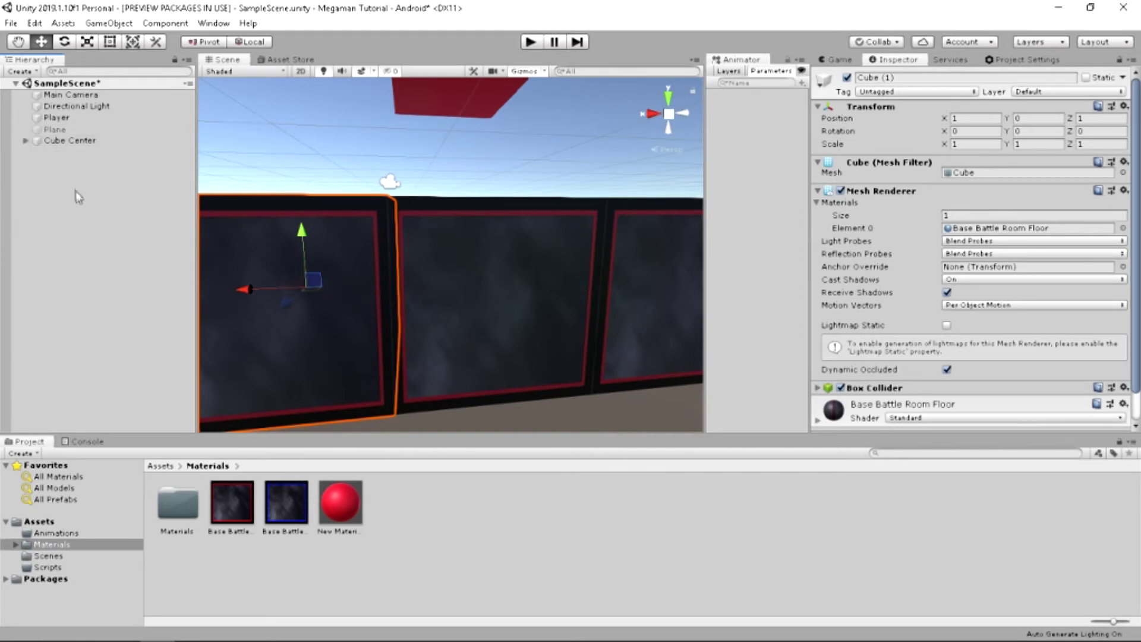
Step: Try lowering the whole Cube Center group along the Y axis to about -1.38, and undo the move
{"action": "double_click", "coordinate": [84, 140]}
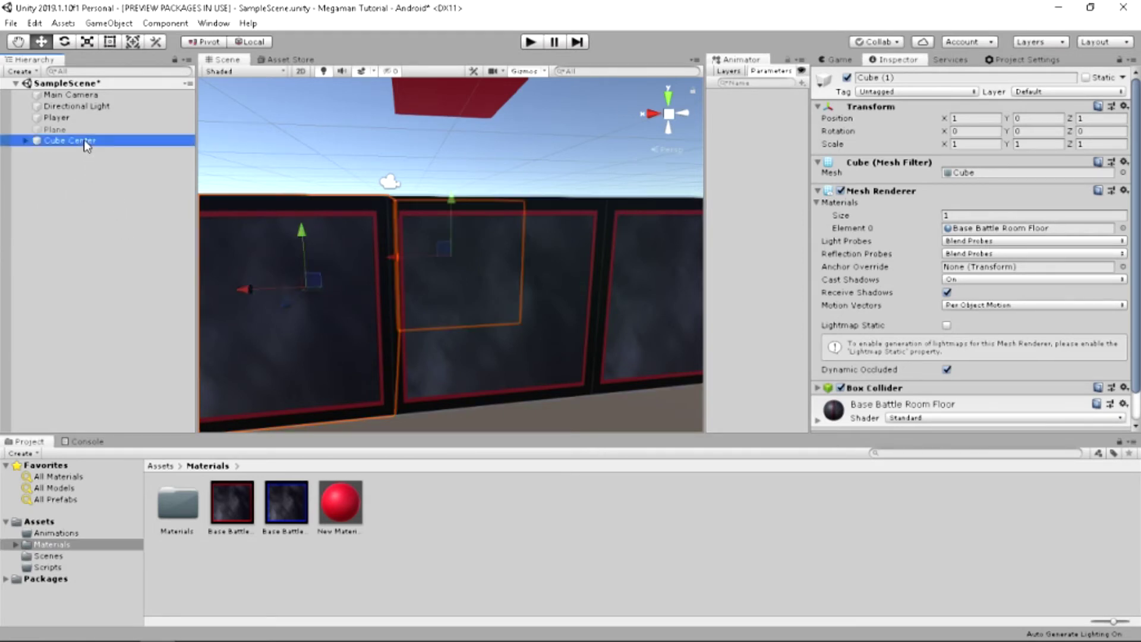
{"action": "scroll", "coordinate": [473, 297], "scroll_direction": "down", "scroll_amount": 3}
{"action": "middle_click_drag", "start_coordinate": [469, 300], "coordinate": [453, 363]}
{"action": "left_click_drag", "start_coordinate": [431, 262], "coordinate": [437, 303]}
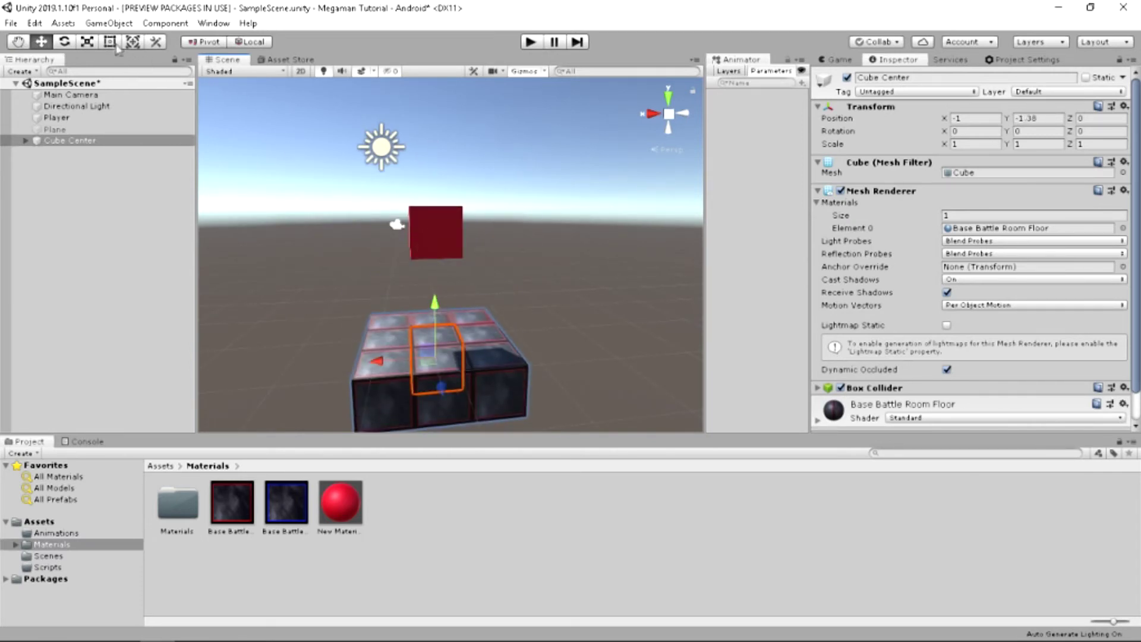
{"action": "left_click", "coordinate": [62, 24]}
{"action": "left_click", "coordinate": [59, 24]}
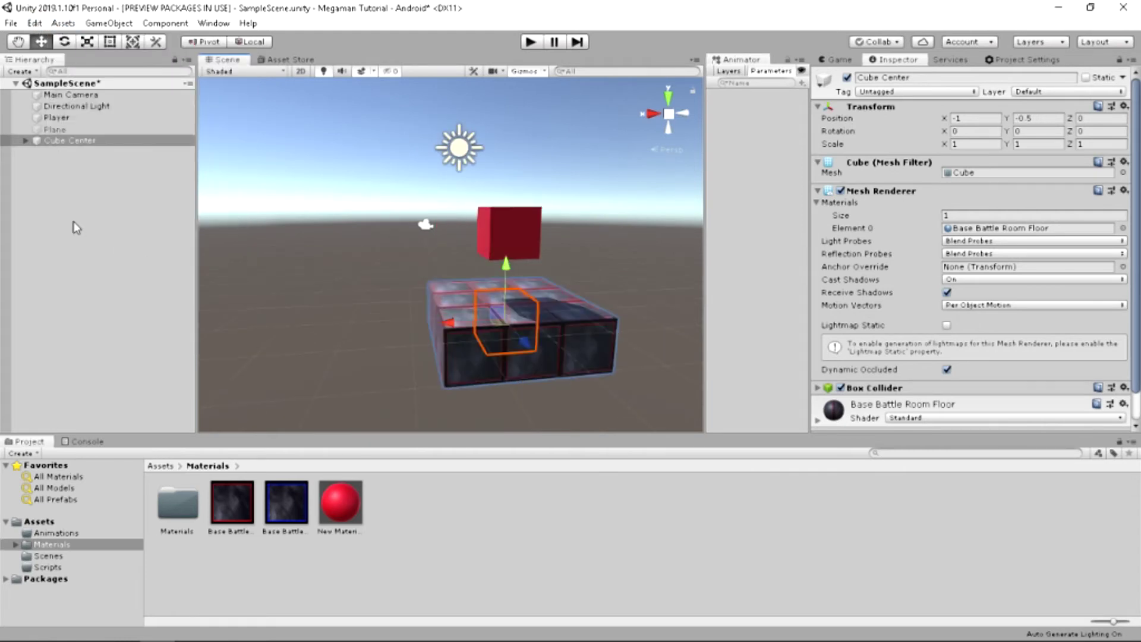
Step: Add a new cube beside the red floor at position X 1, Y -0.5, Z 0 and apply the Base Battle Room Floor Blue material
{"action": "left_click", "coordinate": [76, 219]}
{"action": "right_click", "coordinate": [81, 215]}
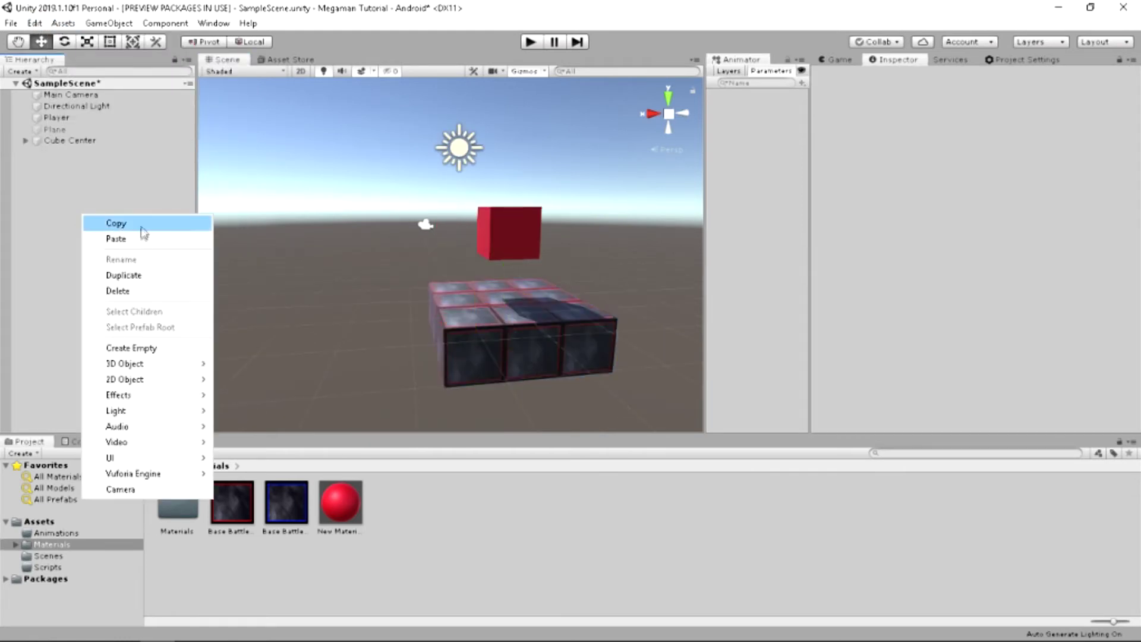
{"action": "left_click", "coordinate": [117, 238]}
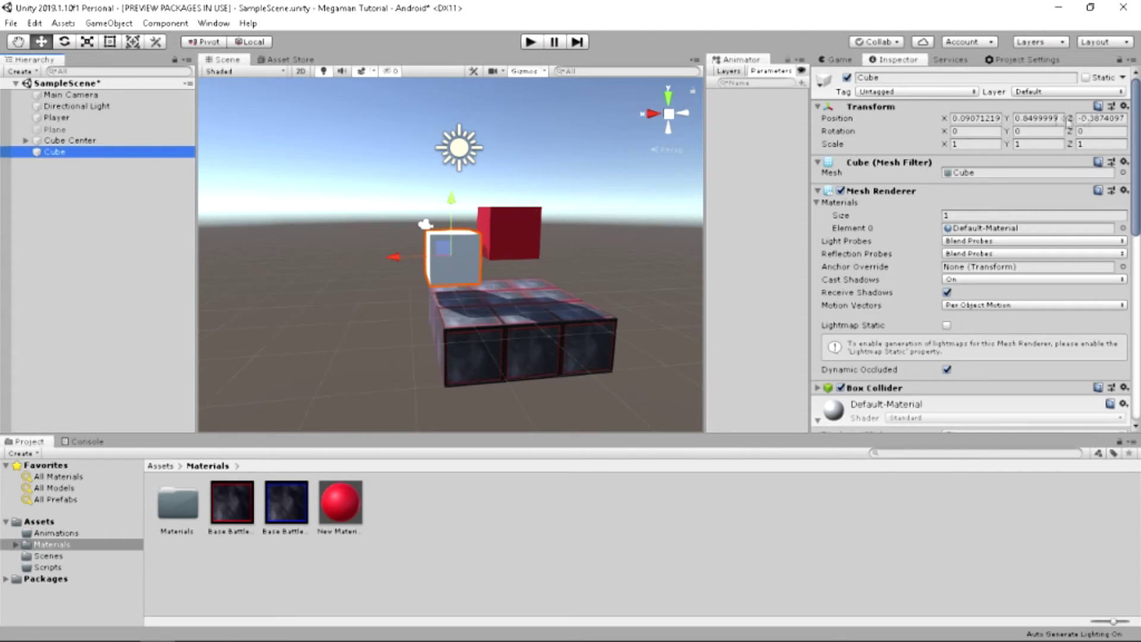
{"action": "left_click", "coordinate": [984, 119]}
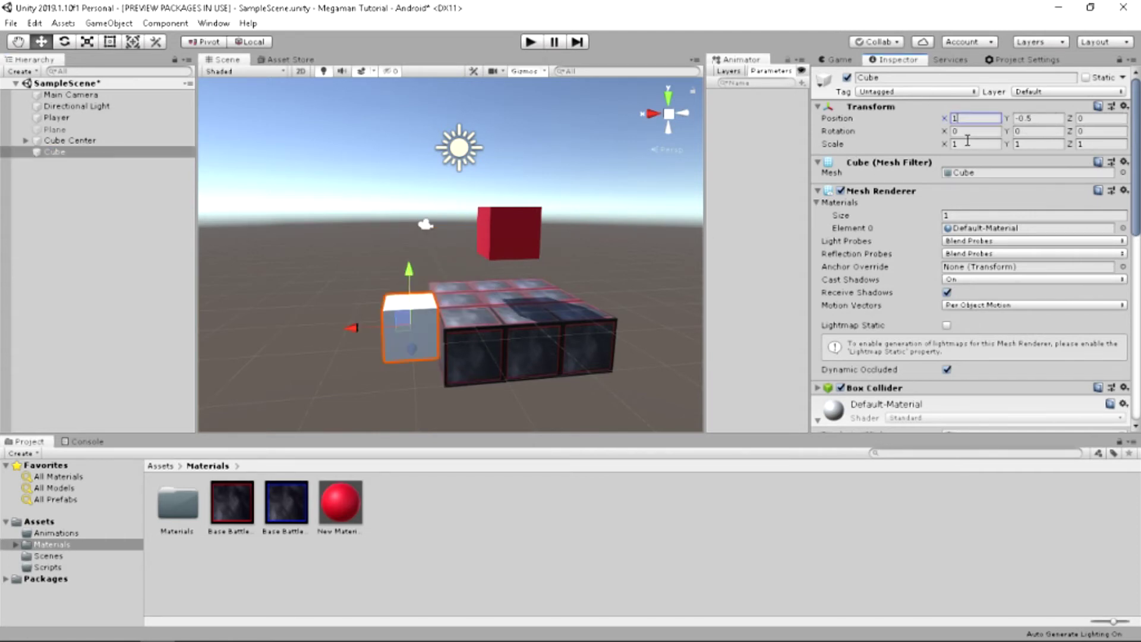
{"action": "scroll", "coordinate": [397, 426], "scroll_direction": "up", "scroll_amount": 3}
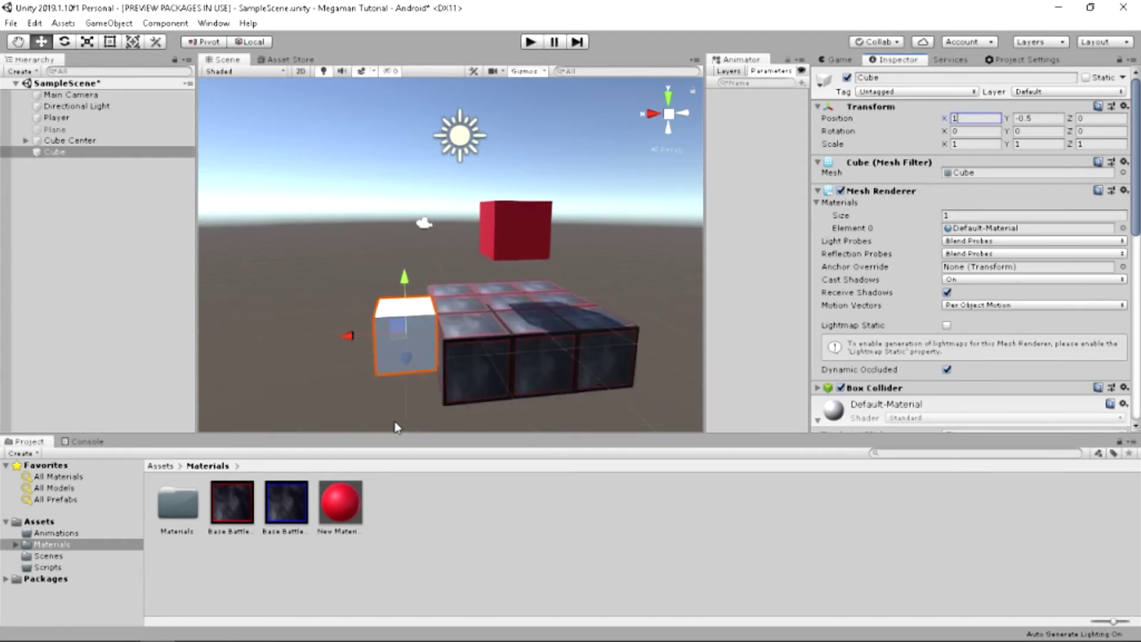
{"action": "left_click_drag", "start_coordinate": [285, 501], "coordinate": [368, 374]}
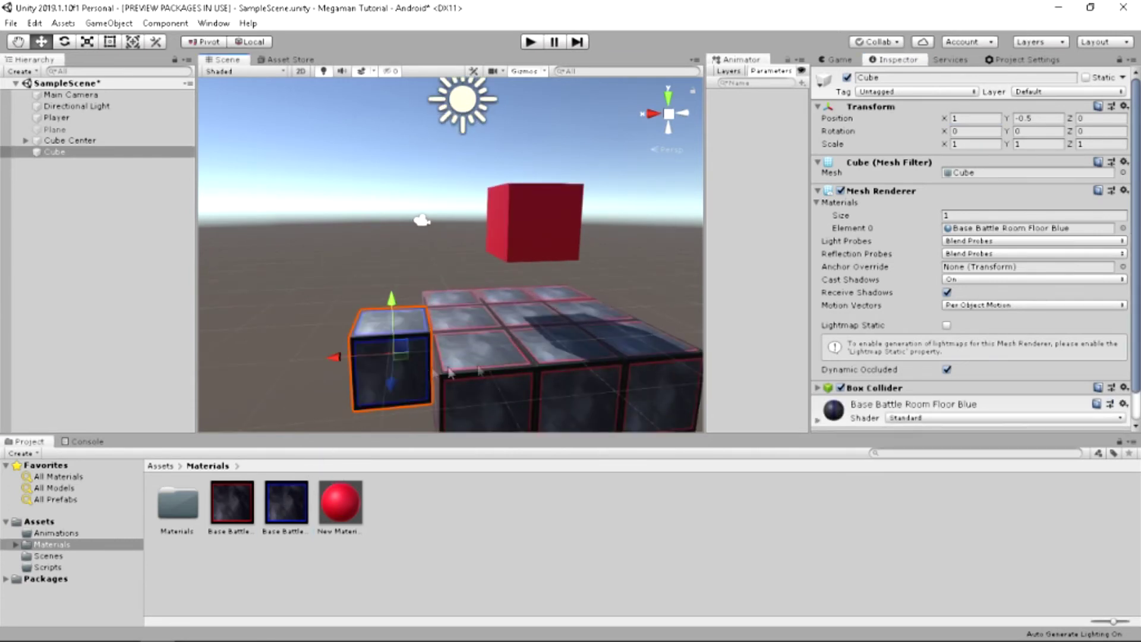
Step: Duplicate the blue cube twice, setting the copies' Z positions to 1 and -1 to form a row of three
{"action": "scroll", "coordinate": [314, 352], "scroll_direction": "down", "scroll_amount": 2}
{"action": "right_click", "coordinate": [68, 152]}
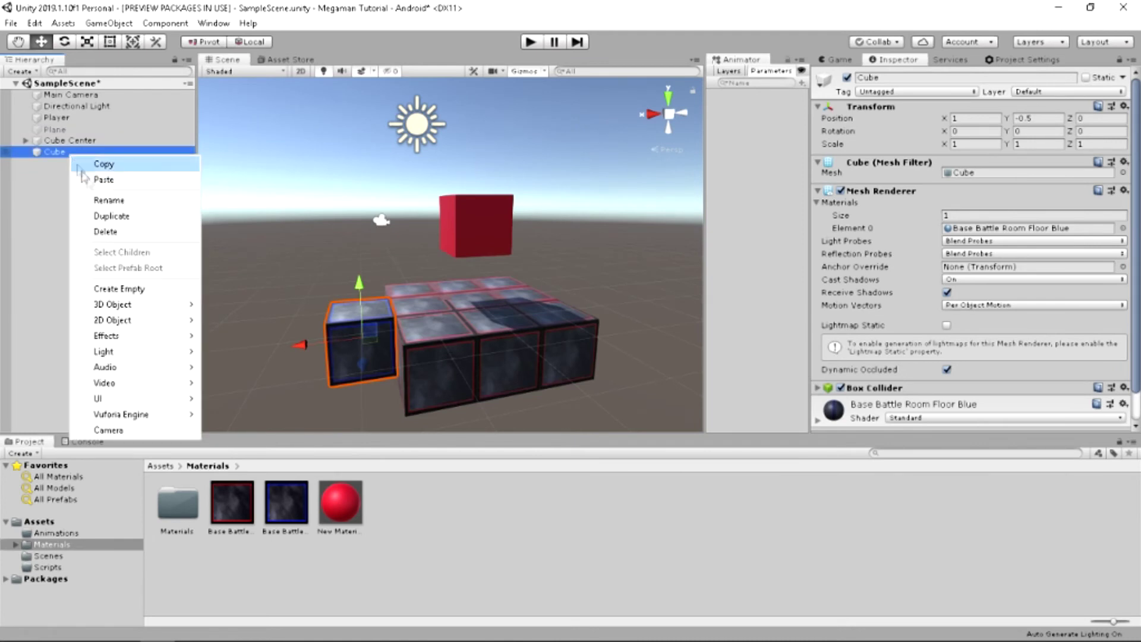
{"action": "left_click", "coordinate": [124, 216]}
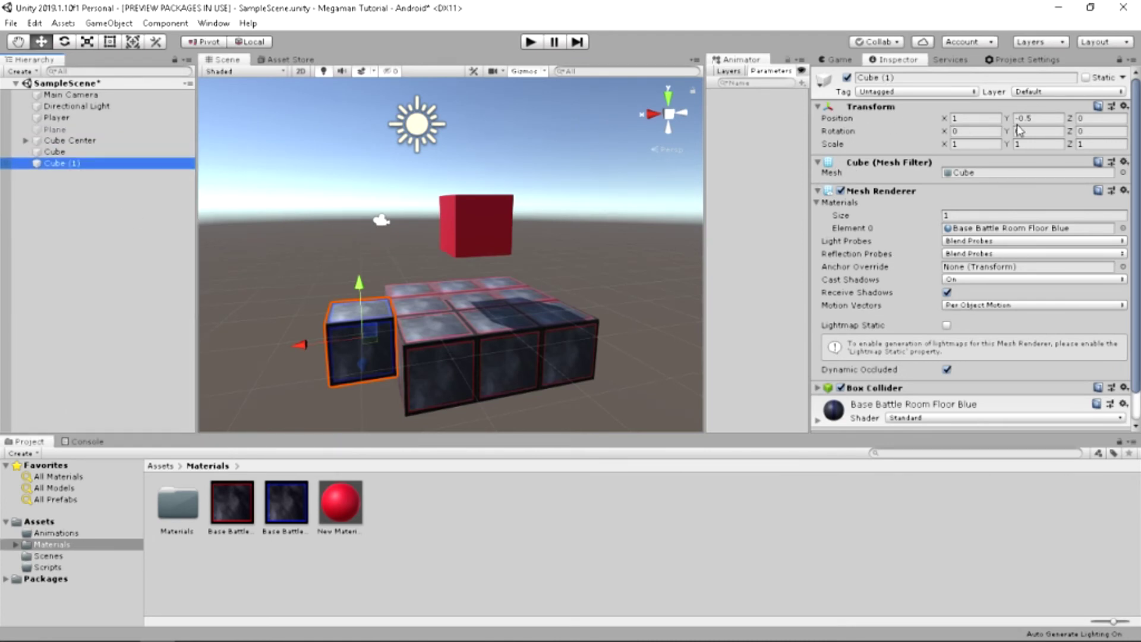
{"action": "left_click", "coordinate": [1087, 119]}
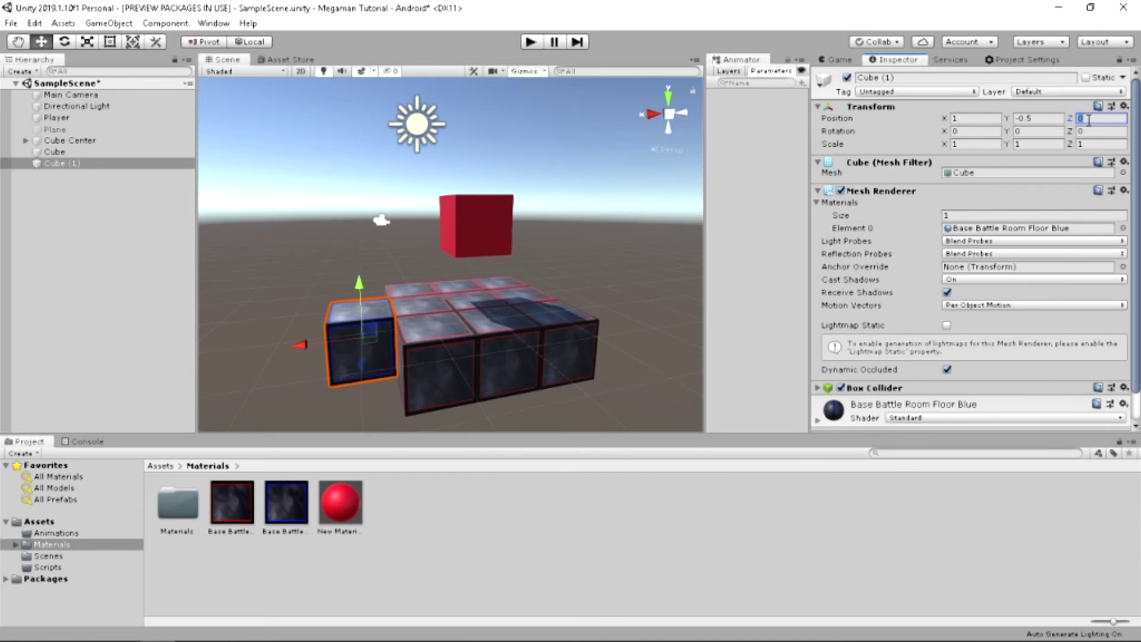
{"action": "type", "text": "1"}
{"action": "left_click", "coordinate": [61, 163]}
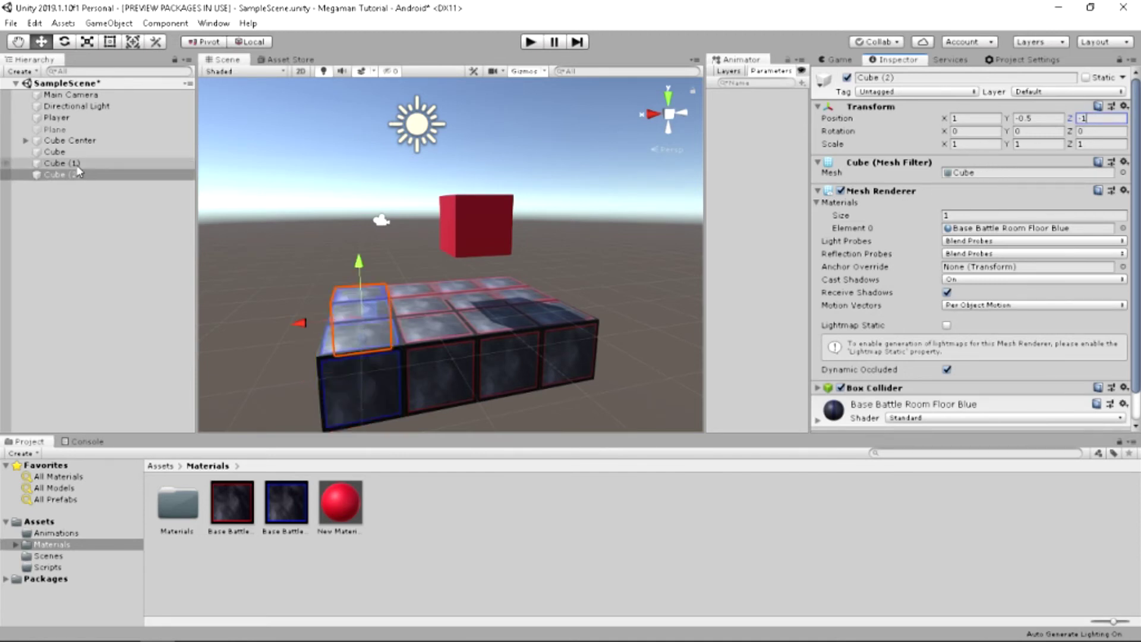
{"action": "key", "text": "ctrl+d"}
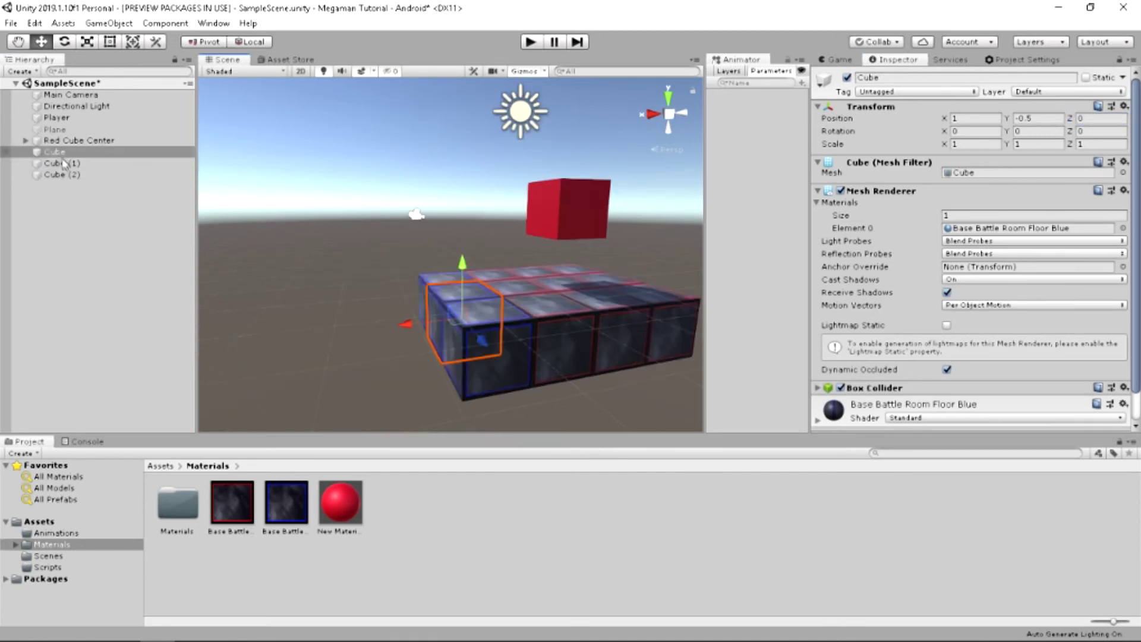
Step: Duplicate the row of three blue cubes at X position 2 and add another adjacent copy to complete a 3x3 blue floor
{"action": "left_click", "coordinate": [64, 163]}
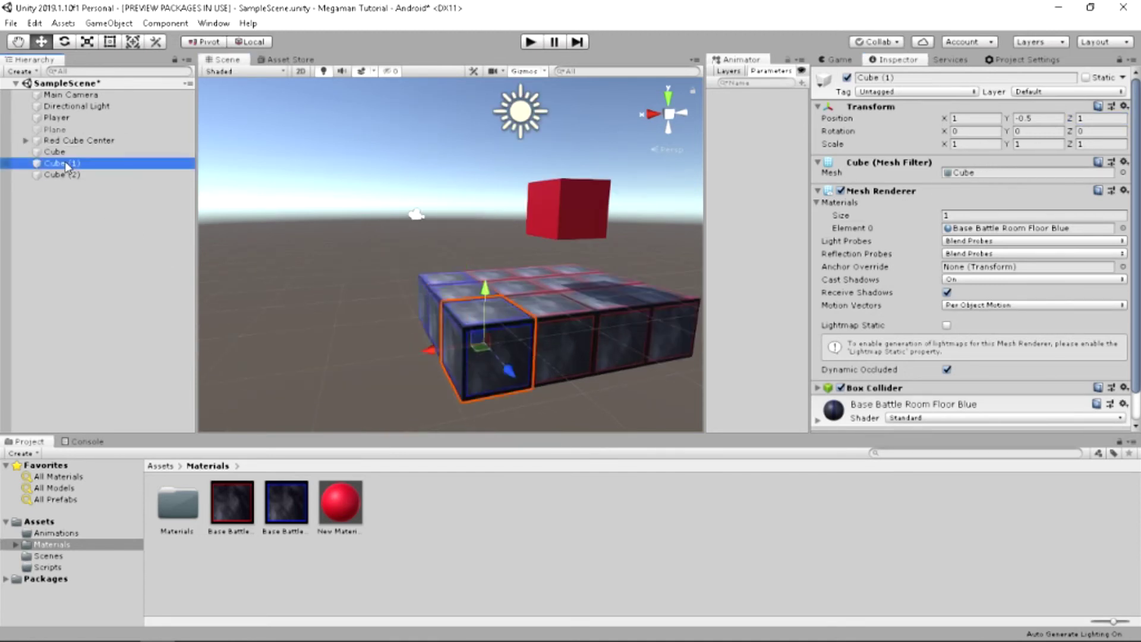
{"action": "key", "text": "Down"}
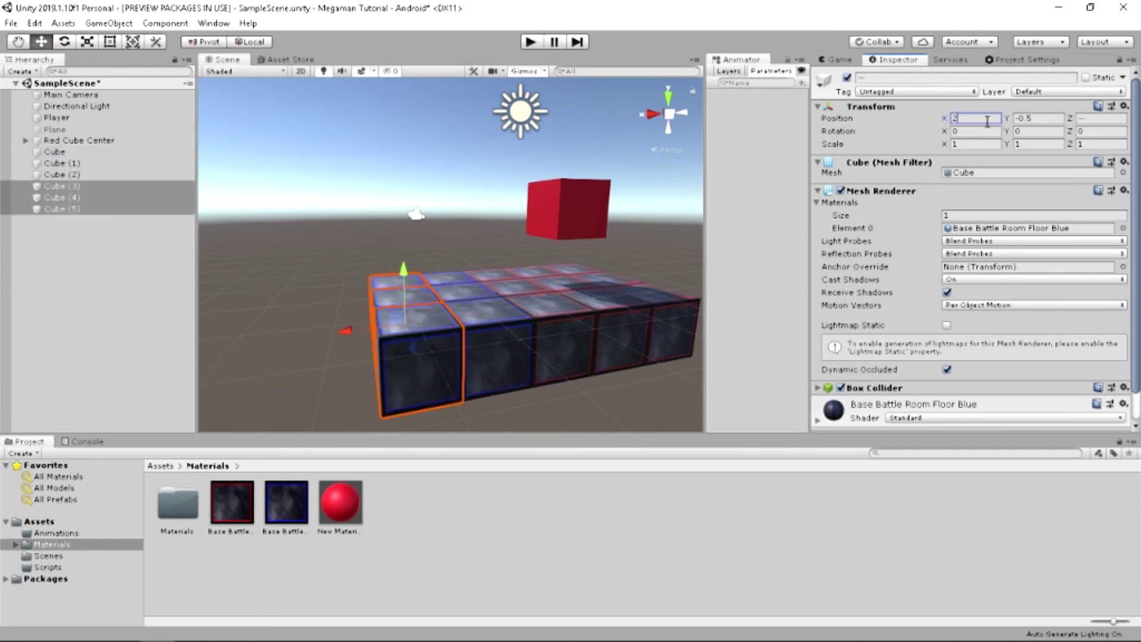
{"action": "left_click", "coordinate": [85, 187]}
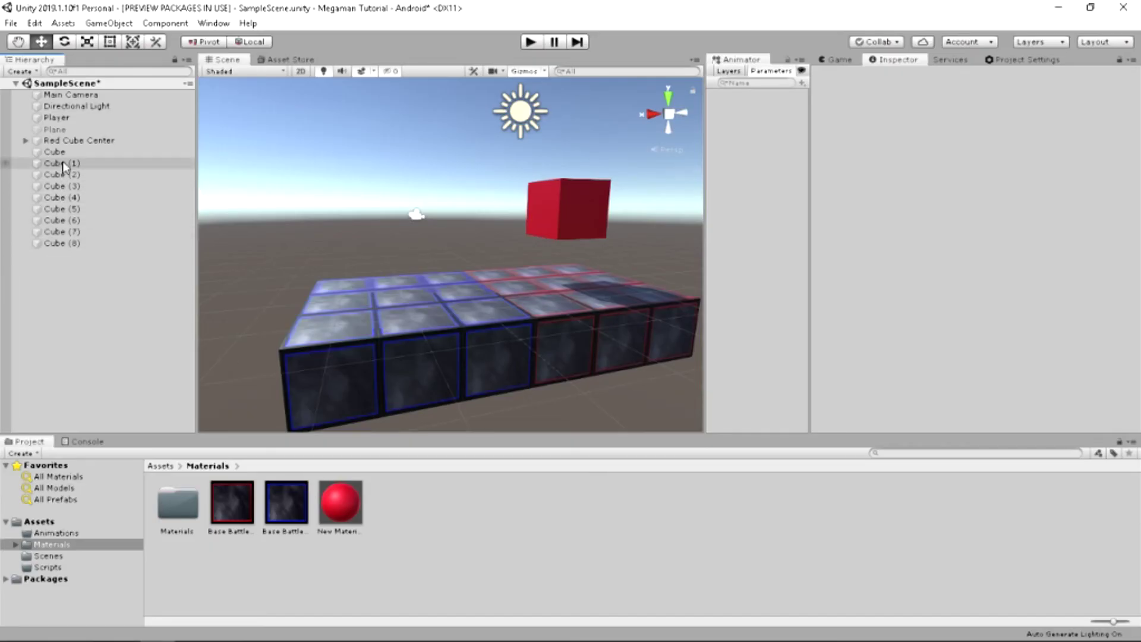
Step: Rename the centre tile of the blue floor Blue Cube Center and nest the other blue cubes under it
{"action": "left_click", "coordinate": [62, 154]}
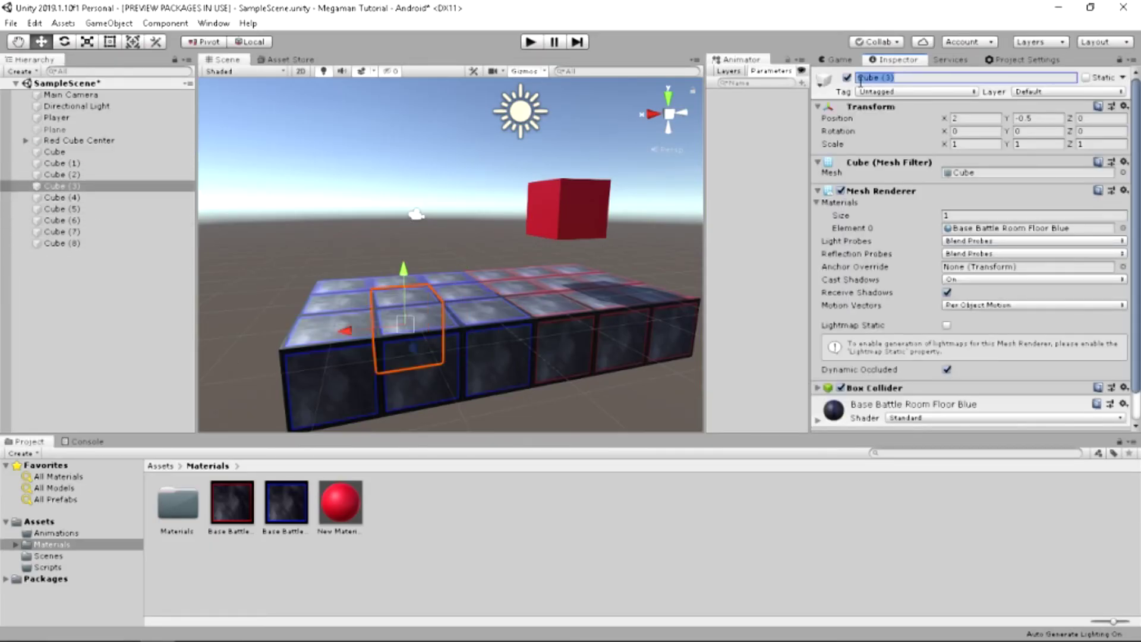
{"action": "type", "text": "Blue Cube Center"}
{"action": "key", "text": "Return"}
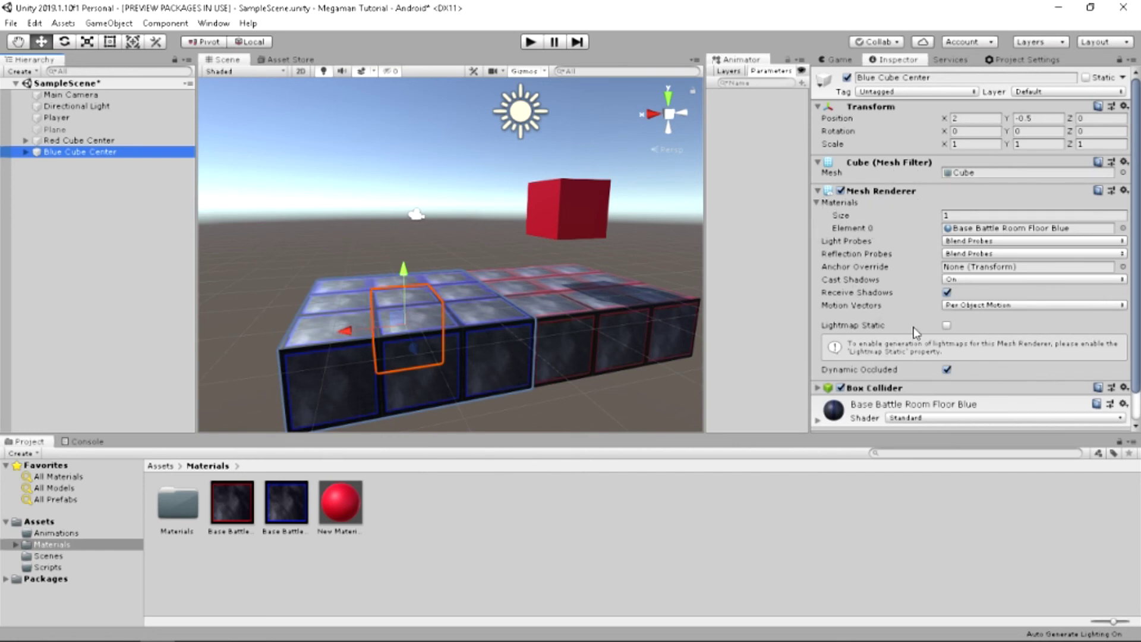
Step: Expand the Box Collider component of Blue Cube Center to examine its settings
{"action": "scroll", "coordinate": [904, 398], "scroll_direction": "down", "scroll_amount": 1}
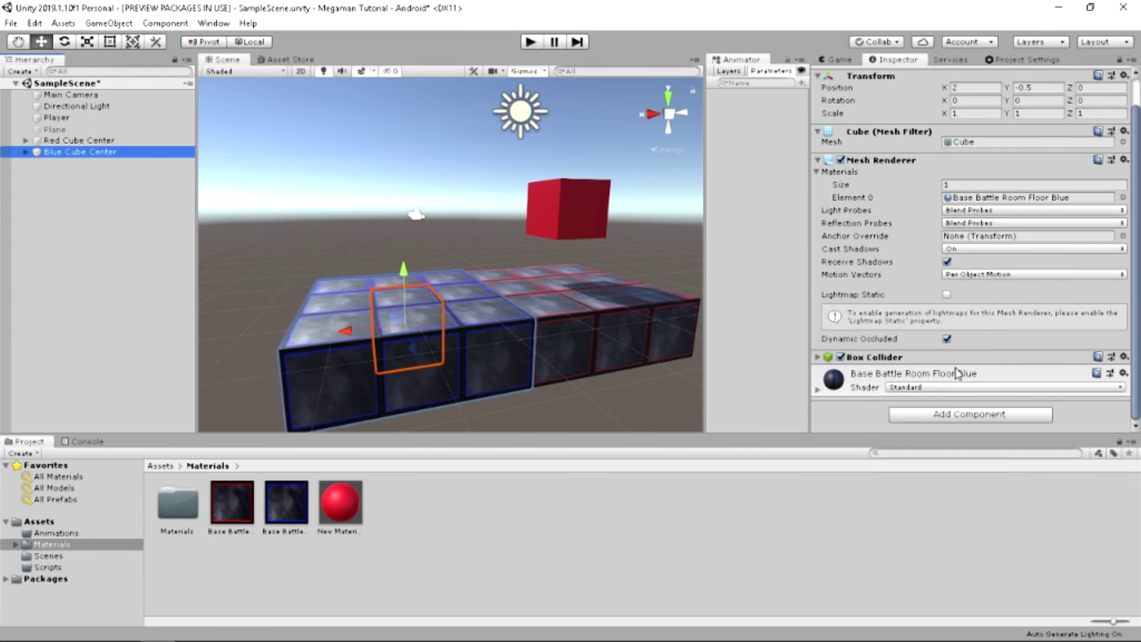
{"action": "left_click", "coordinate": [818, 358]}
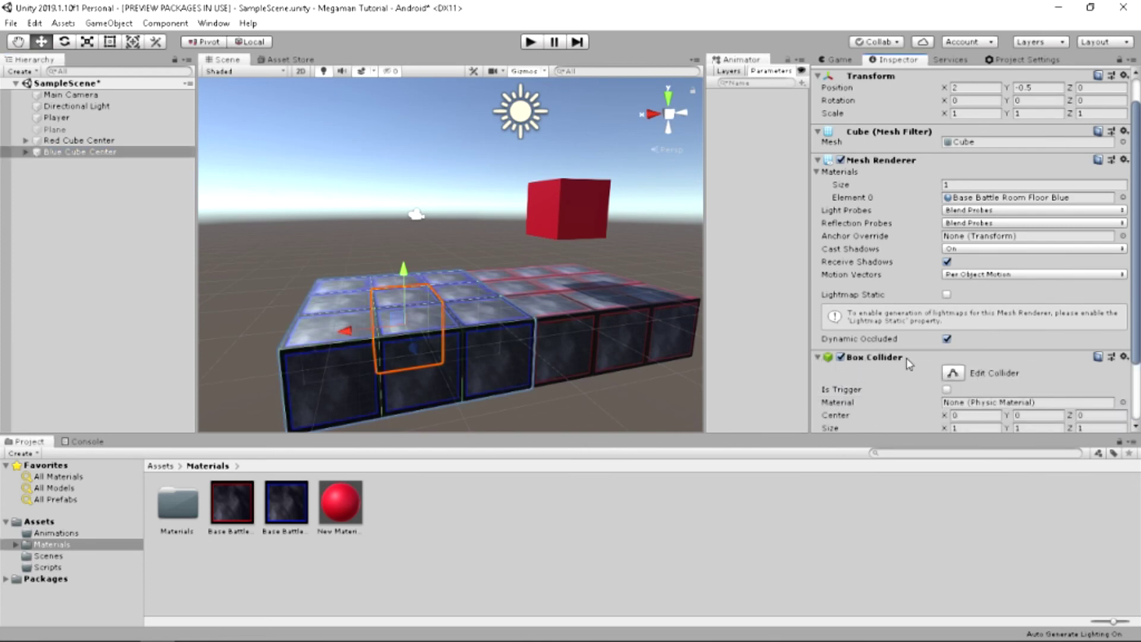
{"action": "scroll", "coordinate": [903, 368], "scroll_direction": "down", "scroll_amount": 3}
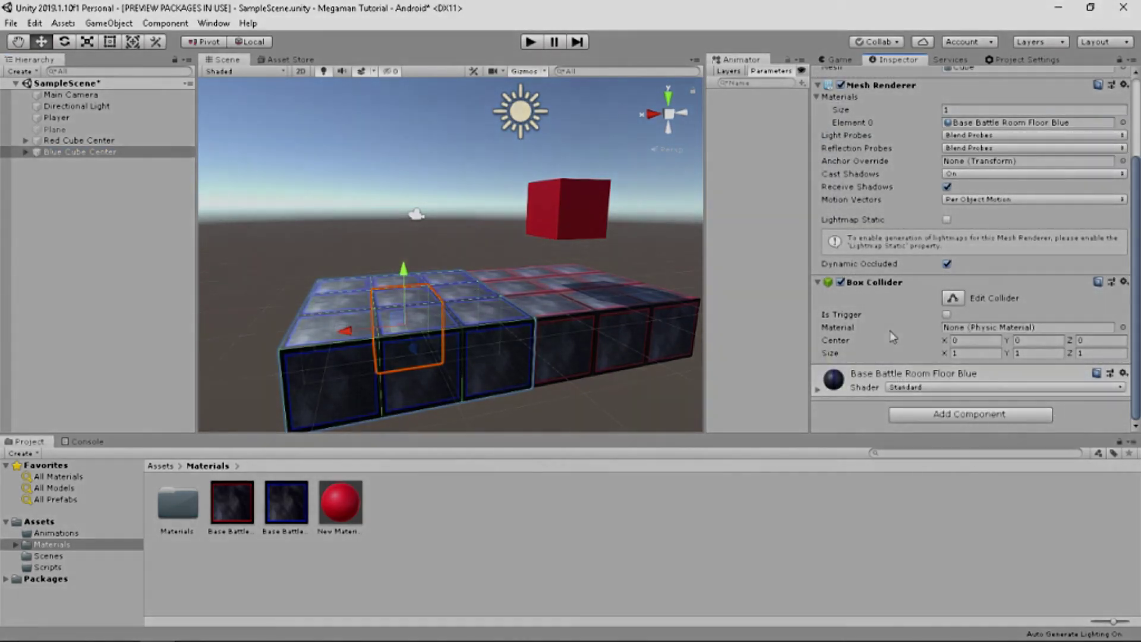